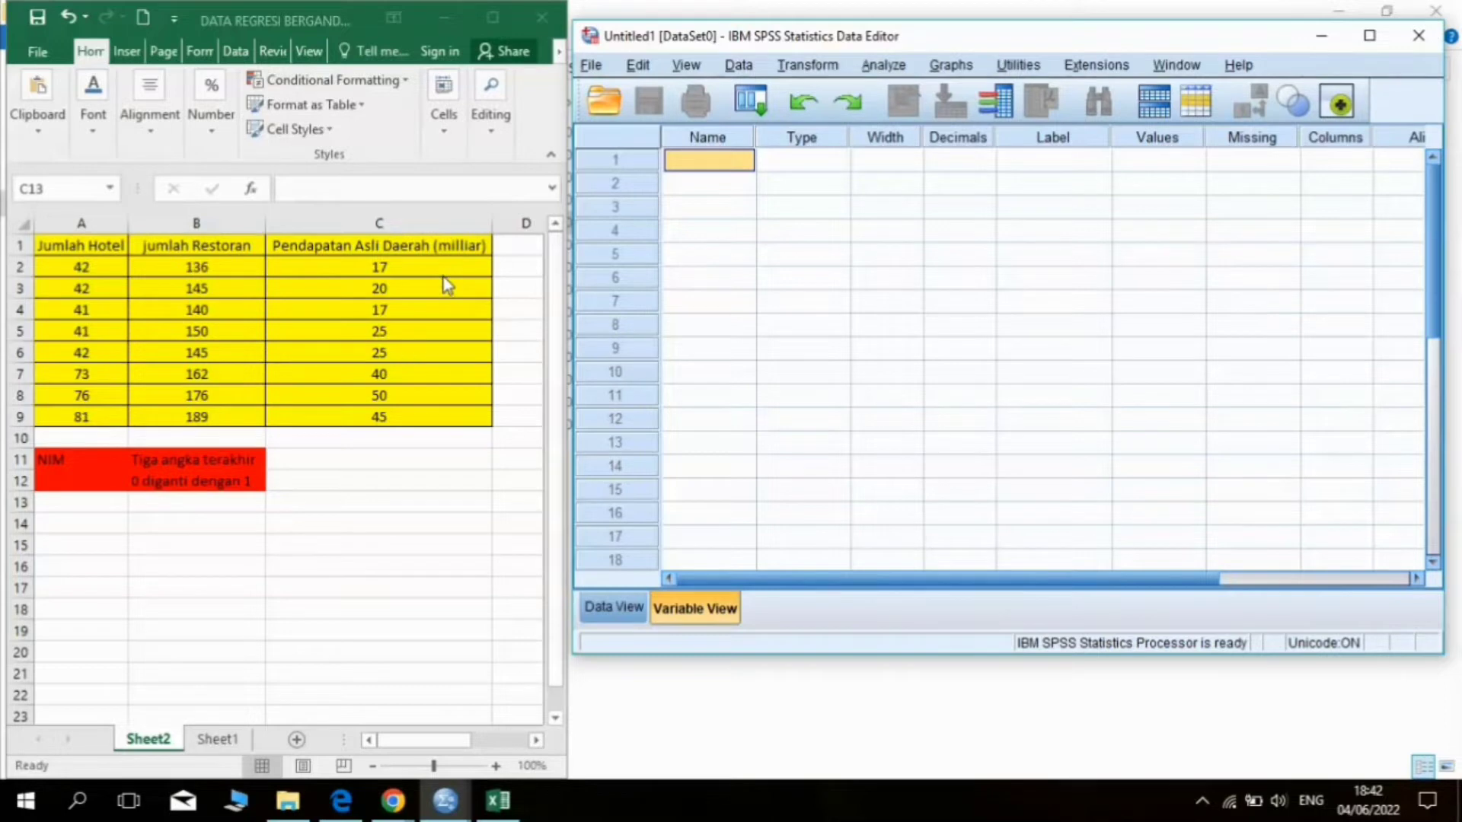
Step: Define the first variable in the empty dataset with the name X1
{"action": "left_click", "coordinate": [698, 300]}
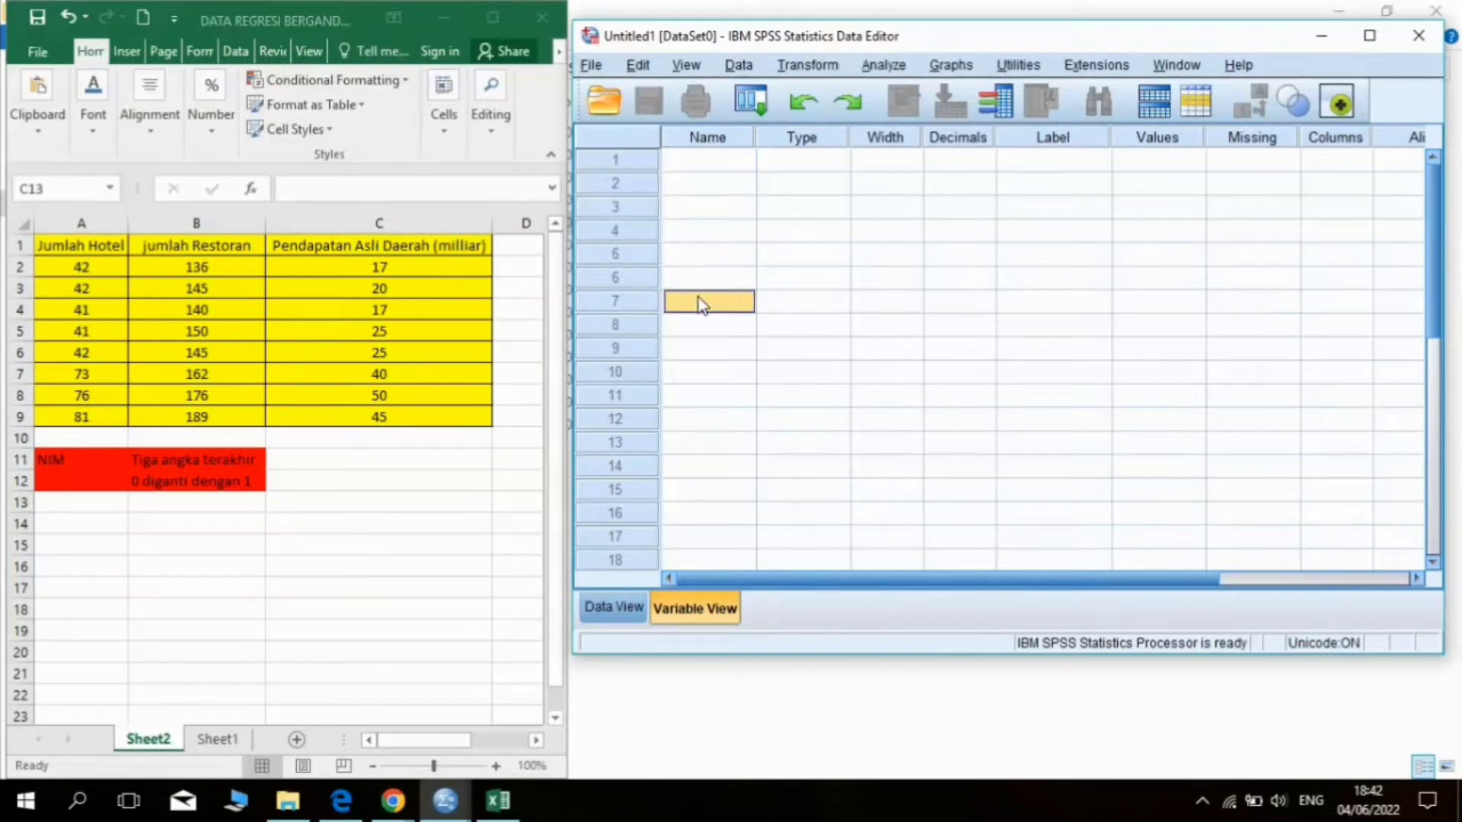
{"action": "left_click", "coordinate": [721, 165]}
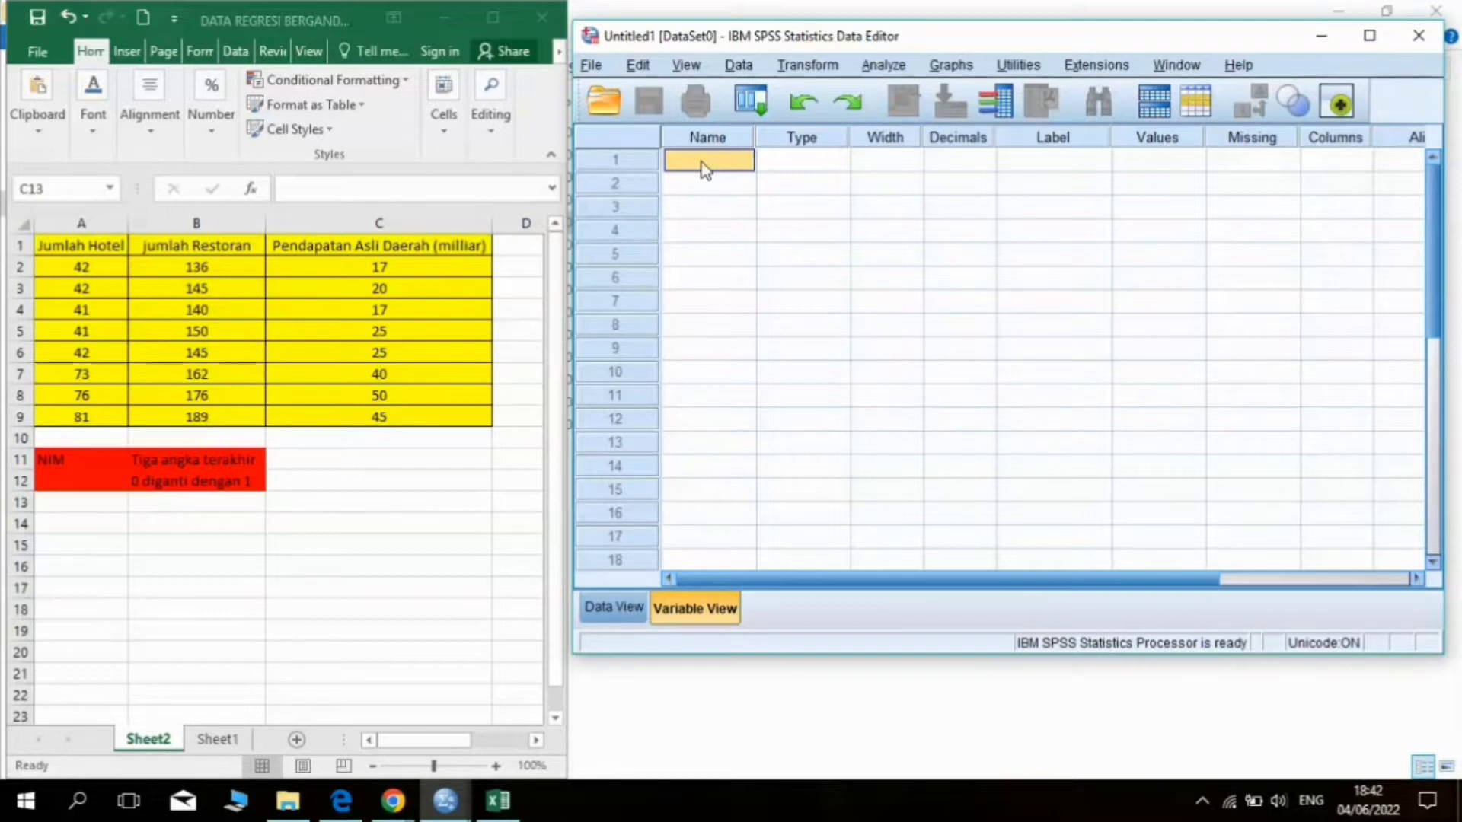
{"action": "left_click", "coordinate": [702, 161]}
{"action": "type", "text": "X"}
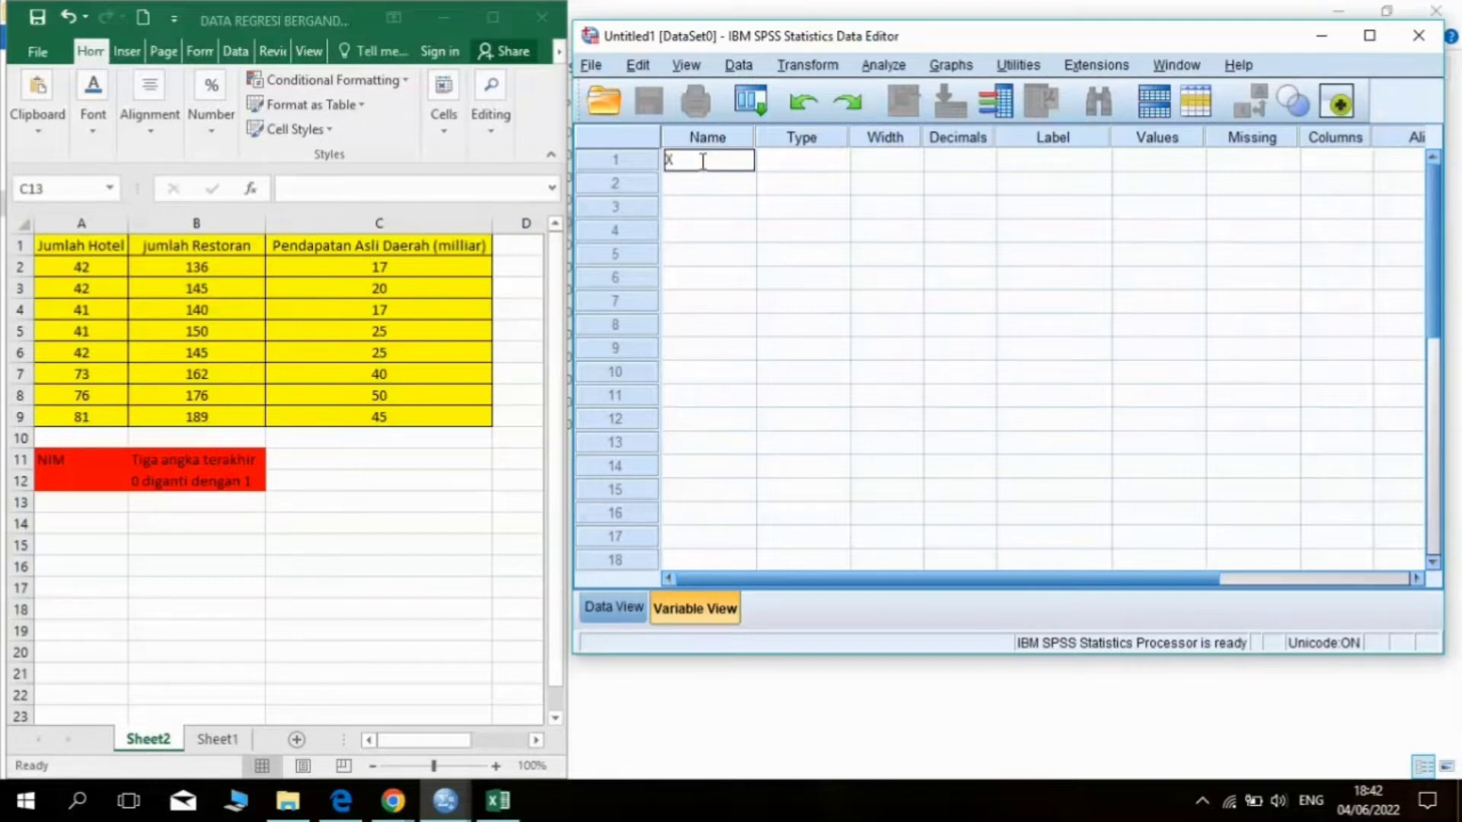
{"action": "type", "text": "1"}
{"action": "key", "text": "Return"}
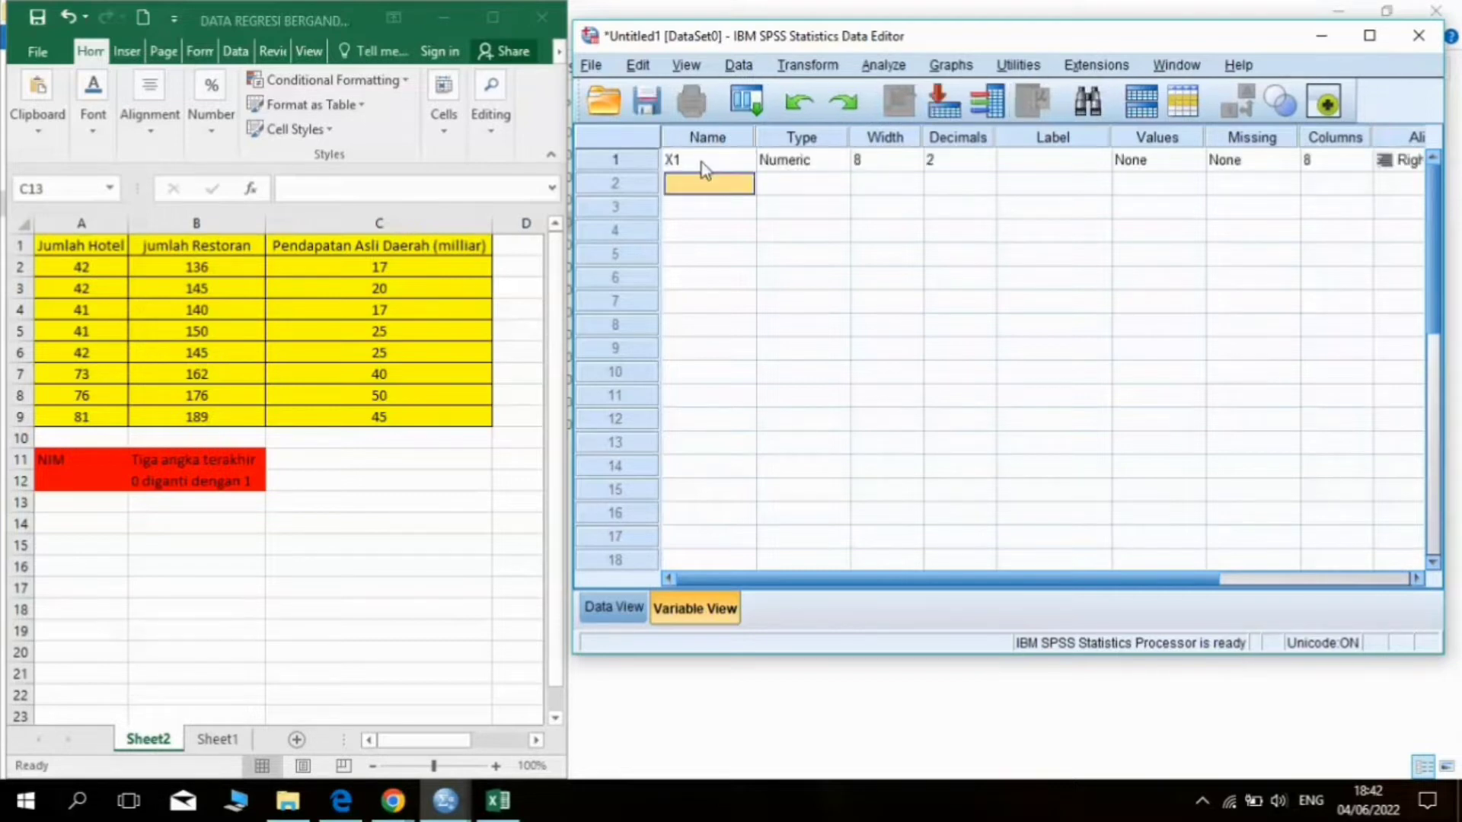
Step: Define the second and third variables with the names X2 and Y
{"action": "type", "text": "x2"}
{"action": "key", "text": "BackSpace"}
{"action": "key", "text": "BackSpace"}
{"action": "type", "text": "X2"}
{"action": "key", "text": "Return"}
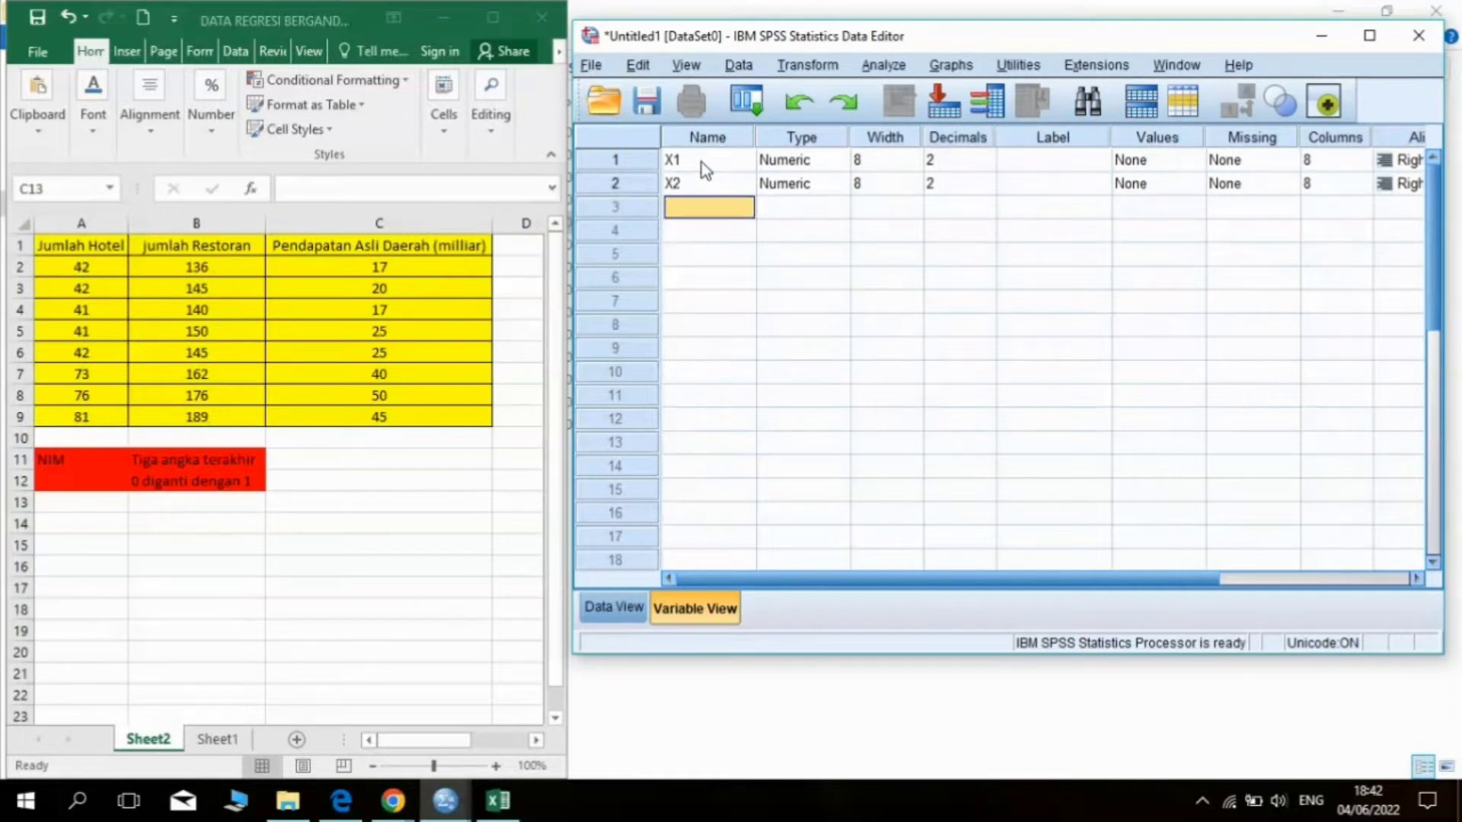
{"action": "type", "text": "Y"}
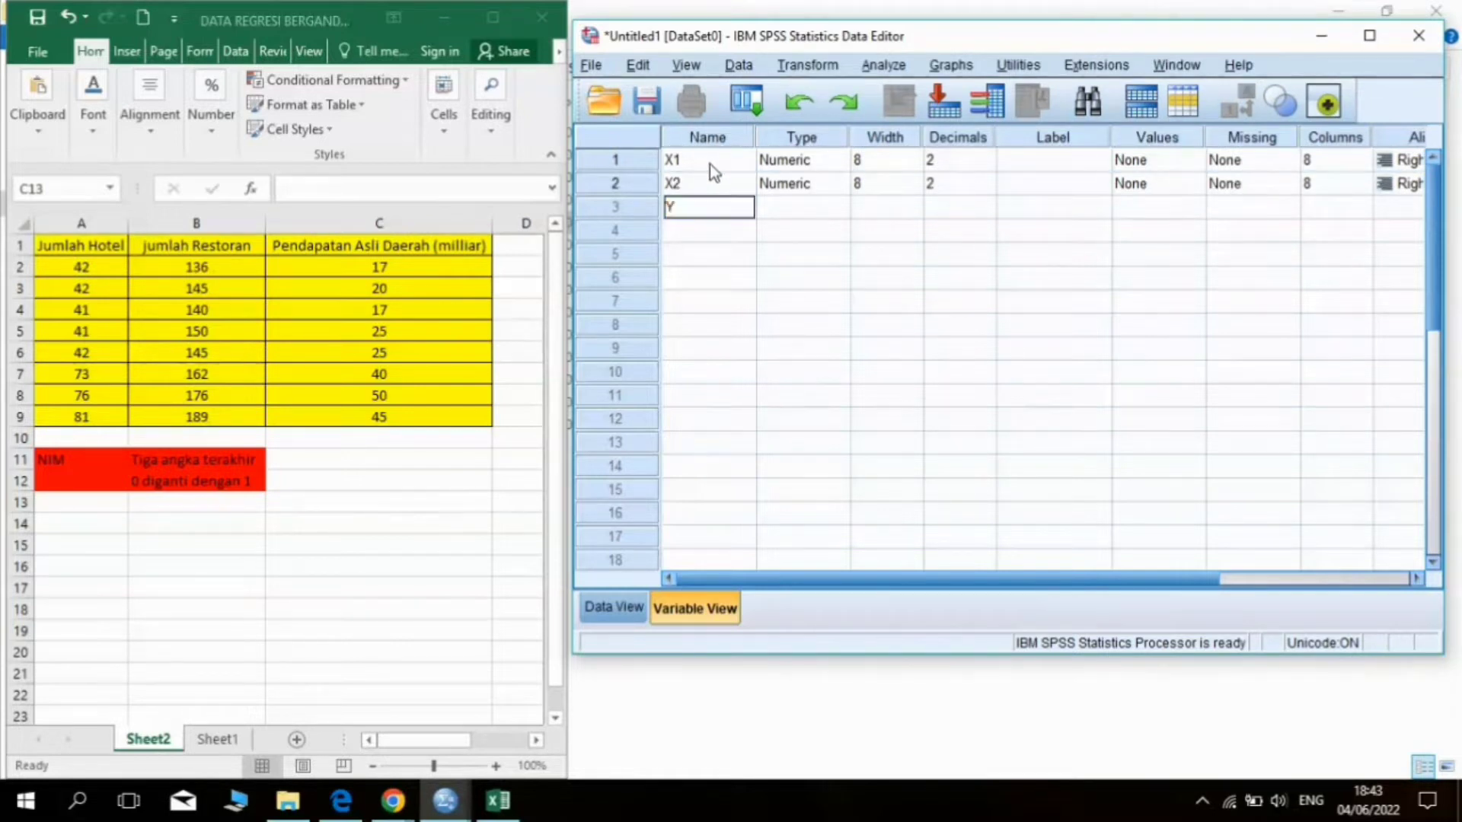
{"action": "left_click", "coordinate": [799, 166]}
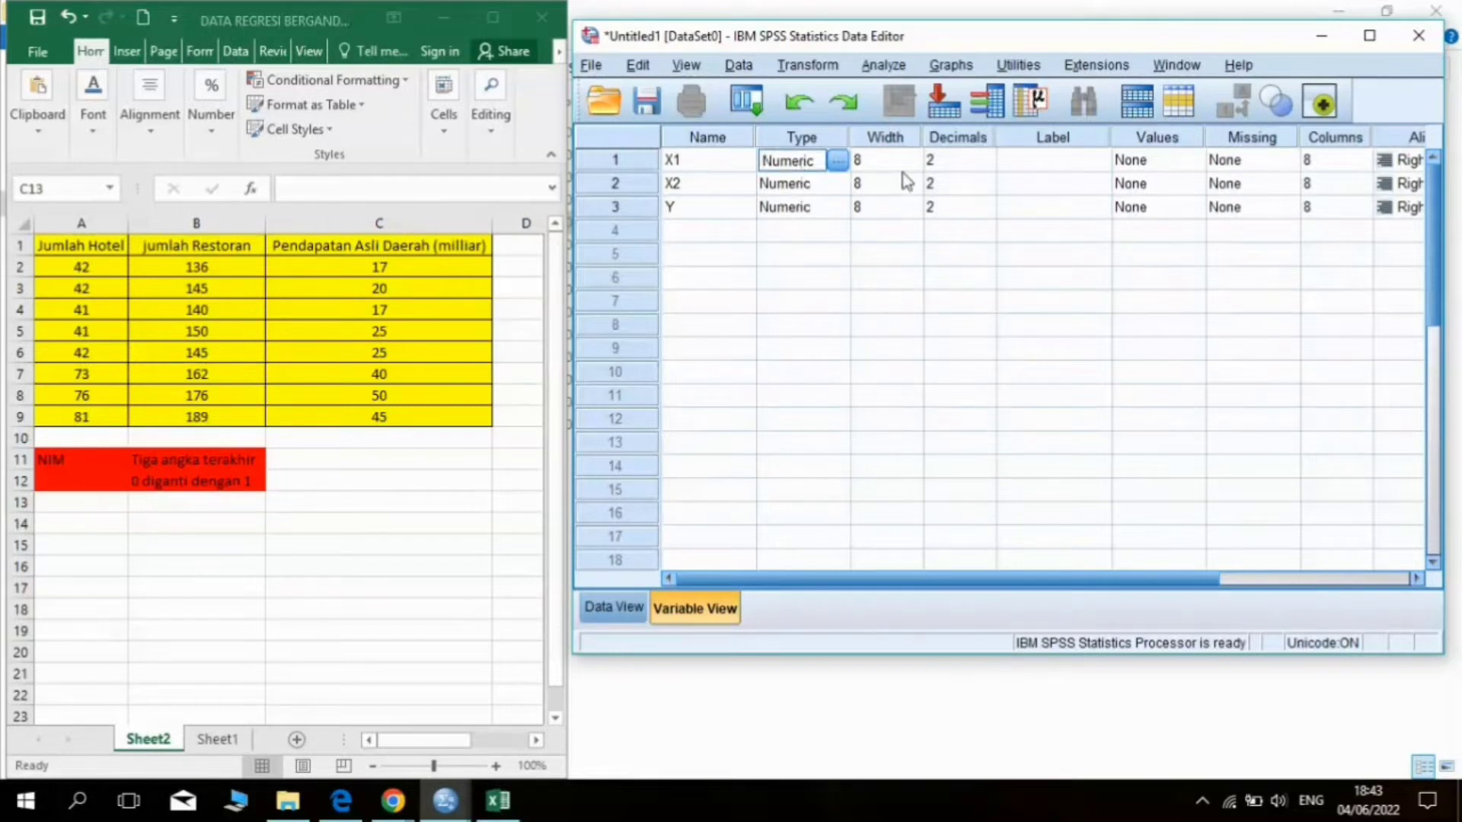
Step: Set the decimals of variables X1, X2 and Y to 0
{"action": "left_click", "coordinate": [951, 169]}
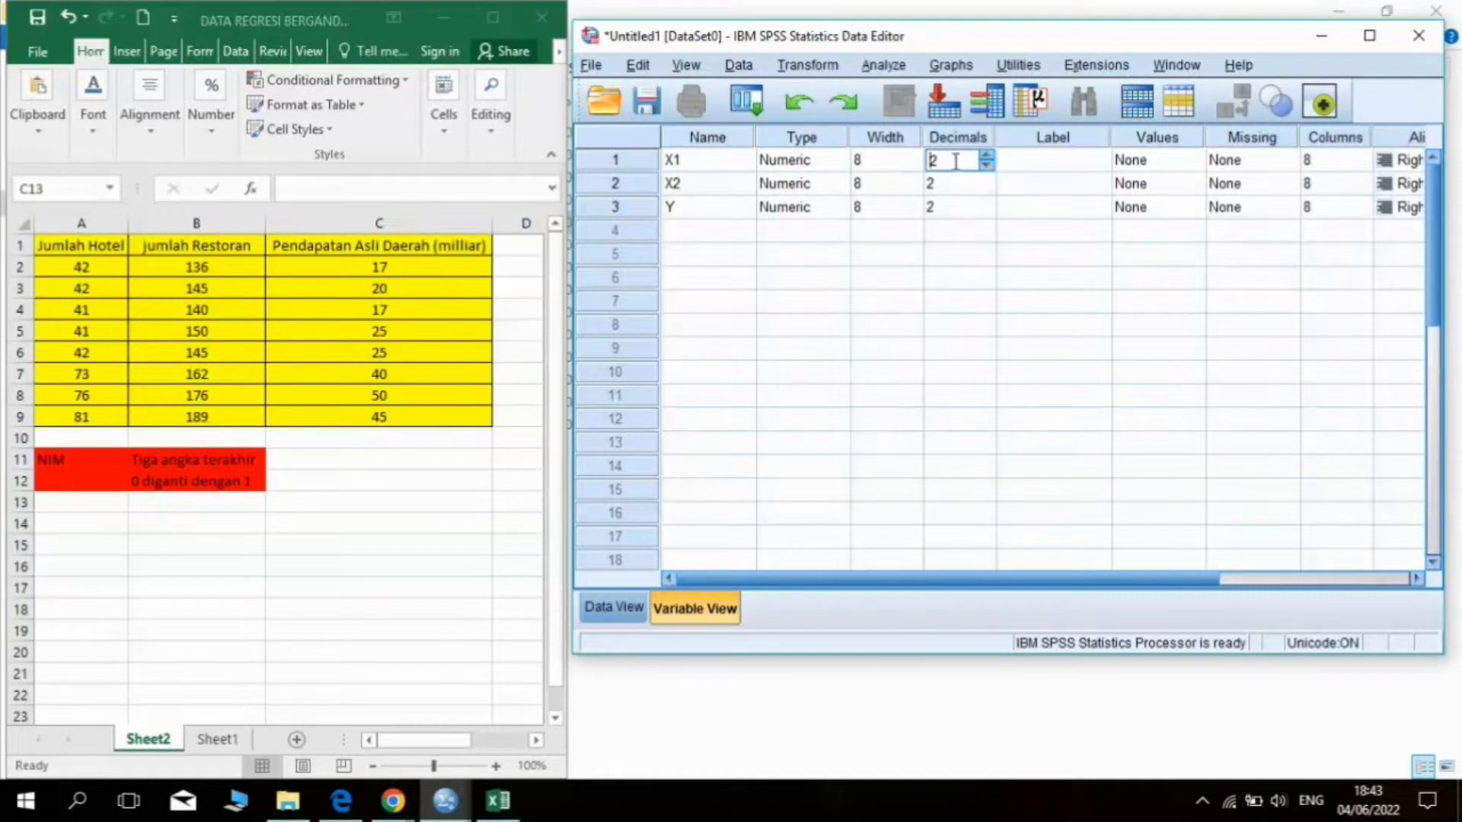
{"action": "key", "text": "BackSpace"}
{"action": "type", "text": "0"}
{"action": "left_click", "coordinate": [958, 185]}
{"action": "key", "text": "BackSpace"}
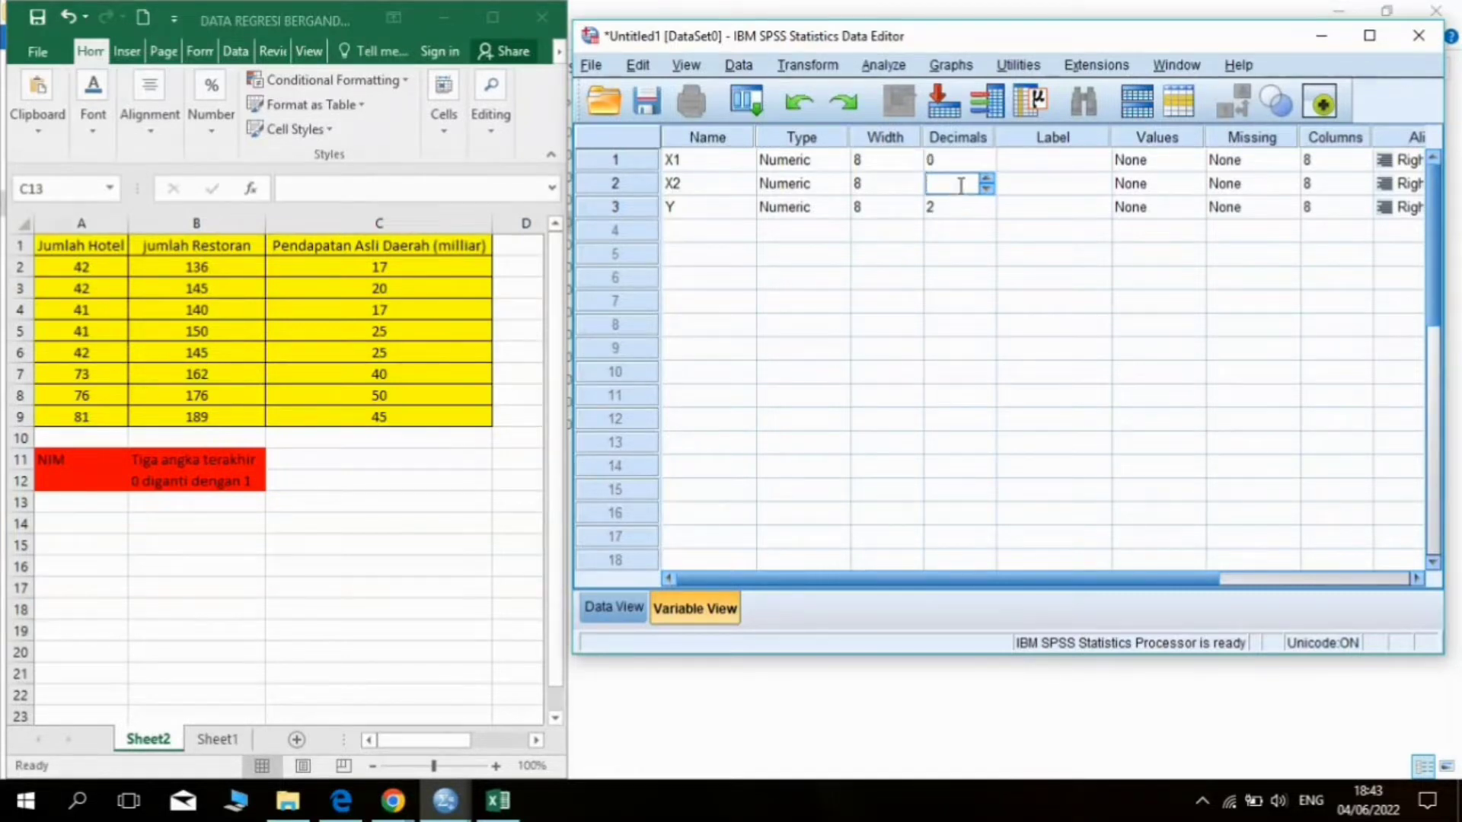
{"action": "type", "text": "0"}
{"action": "key", "text": "Tab"}
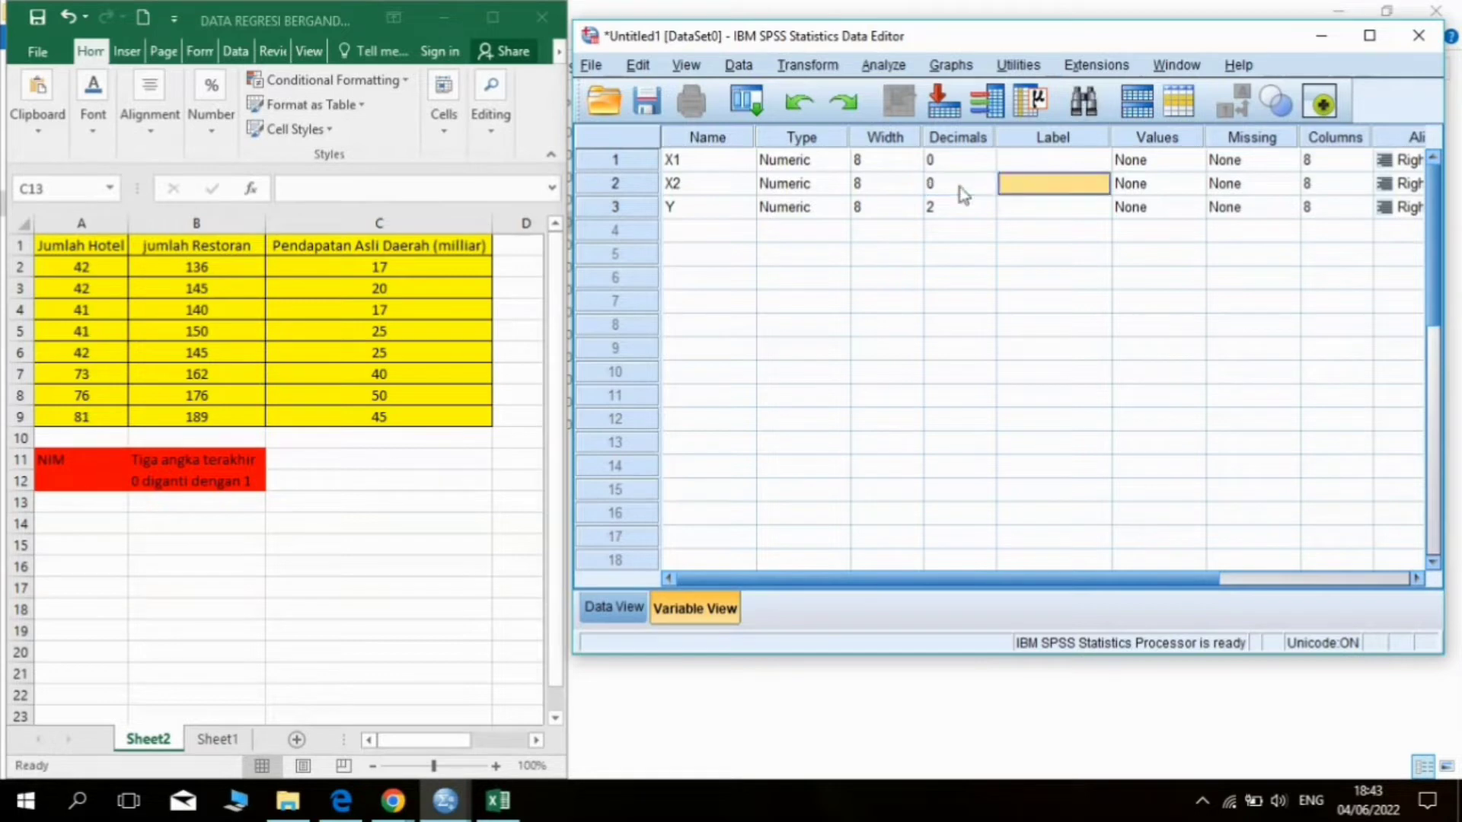
{"action": "left_click", "coordinate": [952, 207]}
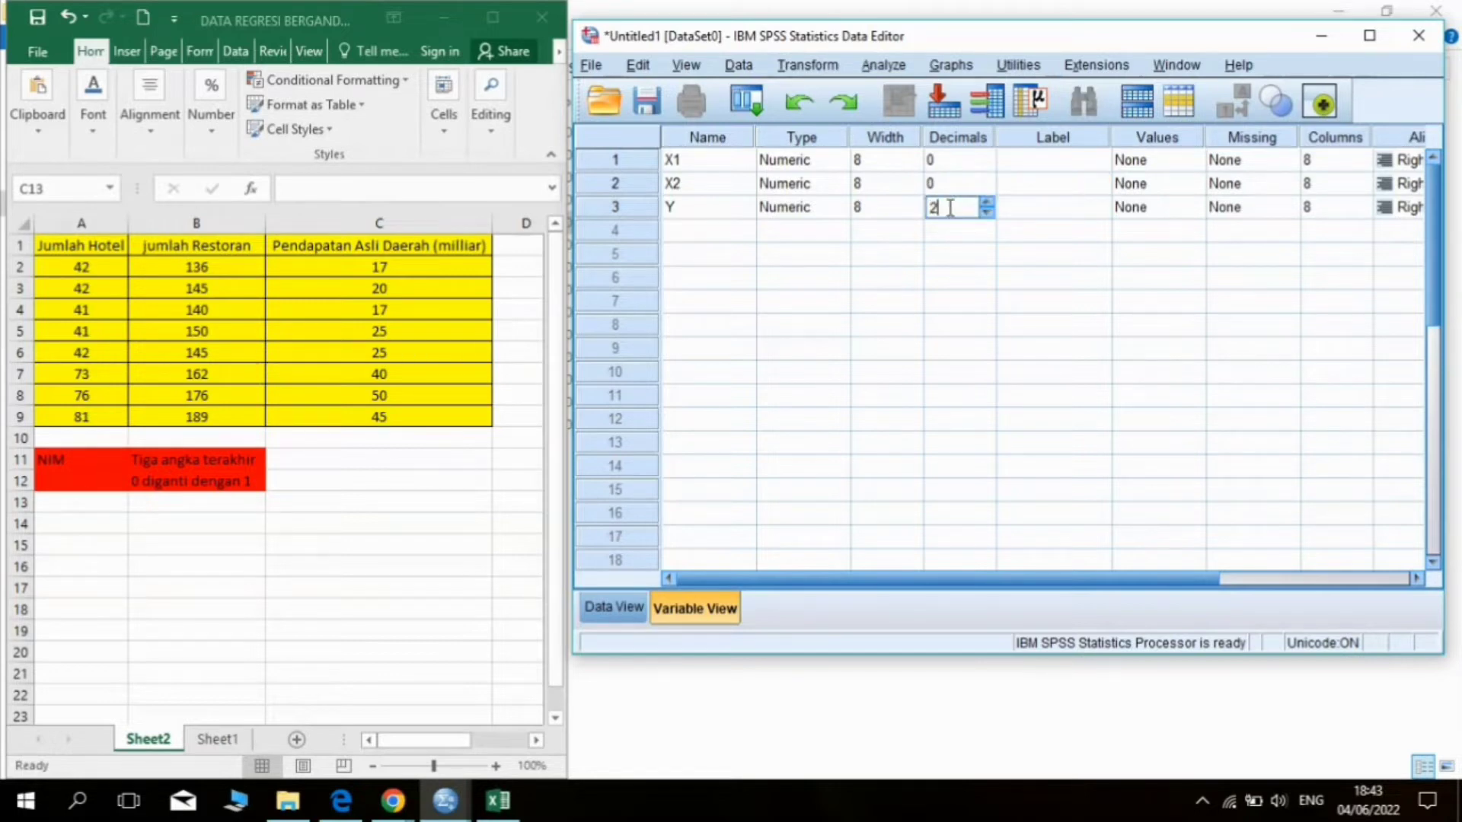
{"action": "key", "text": "BackSpace"}
{"action": "type", "text": "0"}
{"action": "key", "text": "Tab"}
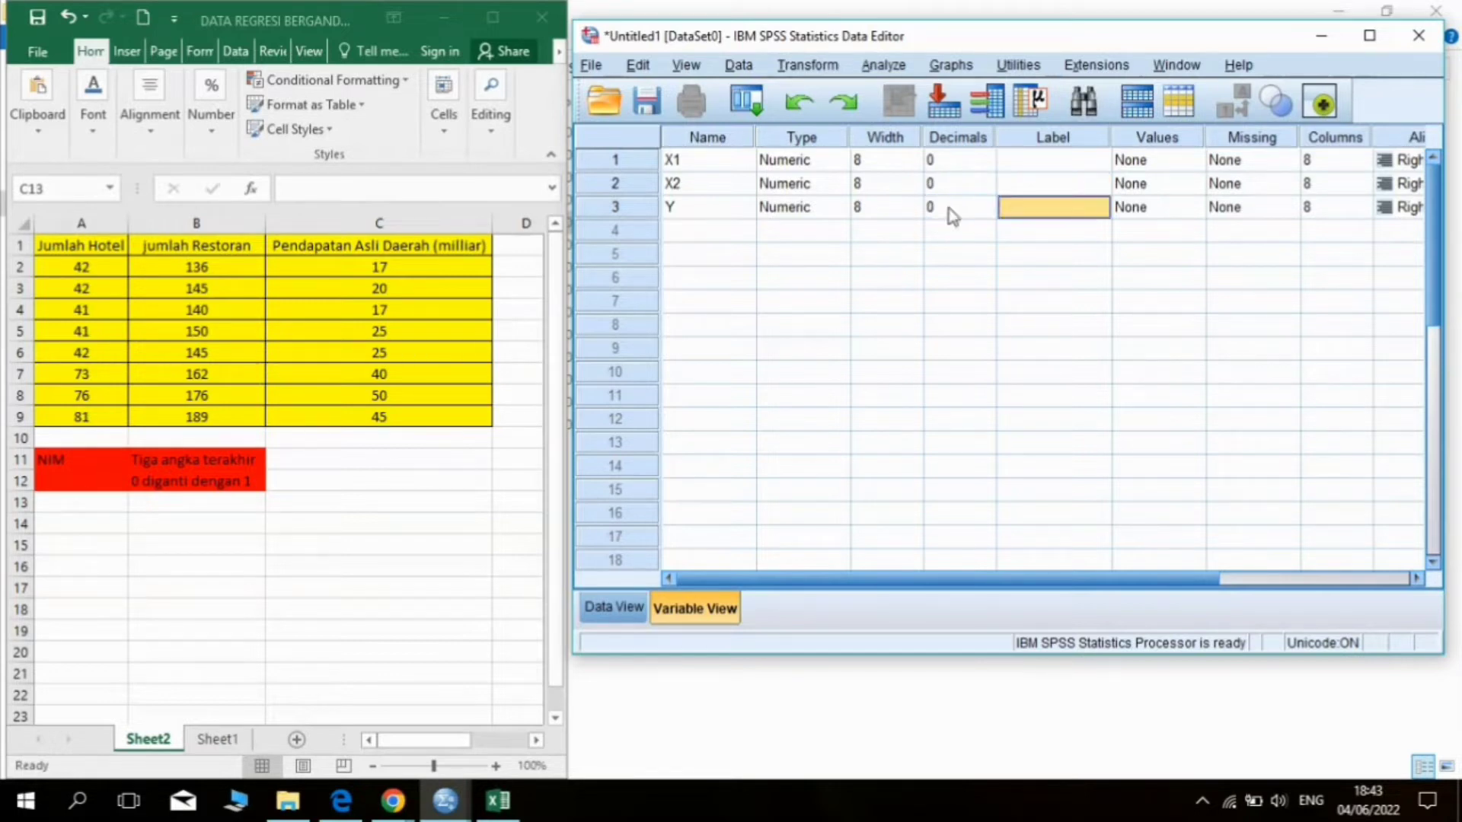
Step: Give variable X1 the label "Jumlah Hotel"
{"action": "left_click", "coordinate": [1017, 142]}
{"action": "left_click", "coordinate": [1026, 160]}
{"action": "left_click", "coordinate": [1026, 160]}
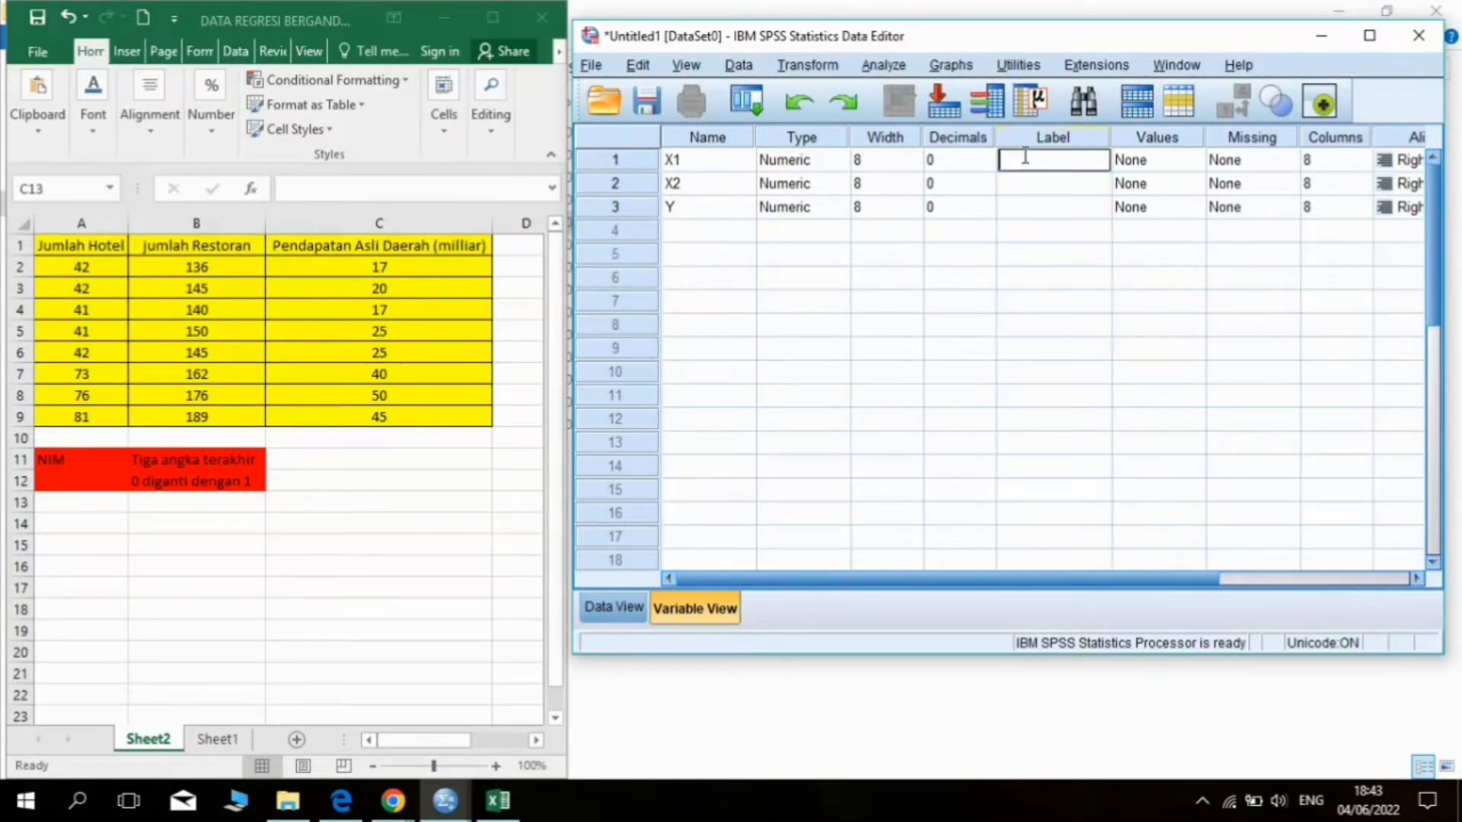
{"action": "type", "text": "Jumlah Hotel"}
{"action": "key", "text": "Return"}
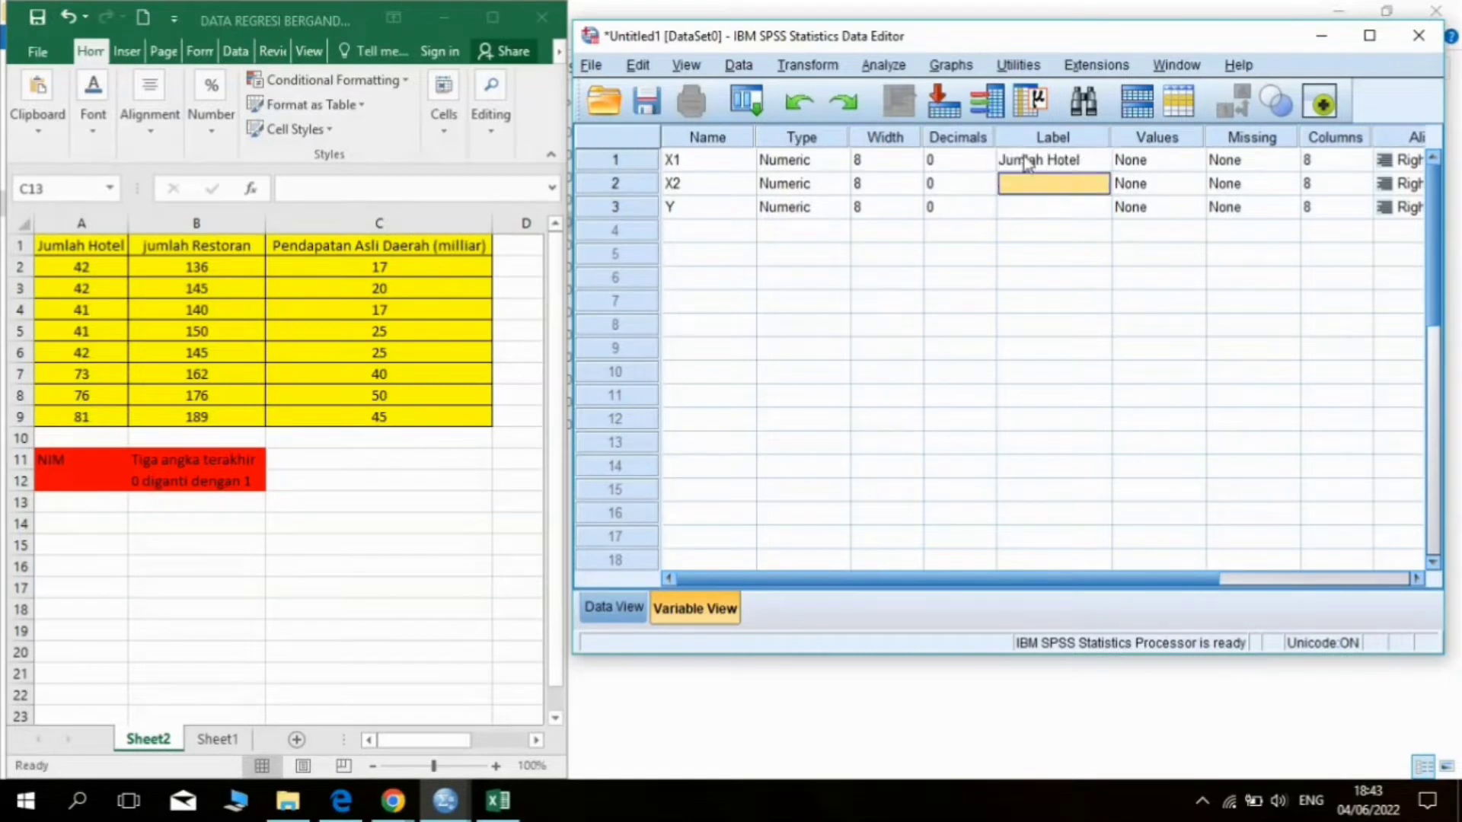
Step: Give variable X2 the label "Jumlah Restoran"
{"action": "type", "text": "Jum"}
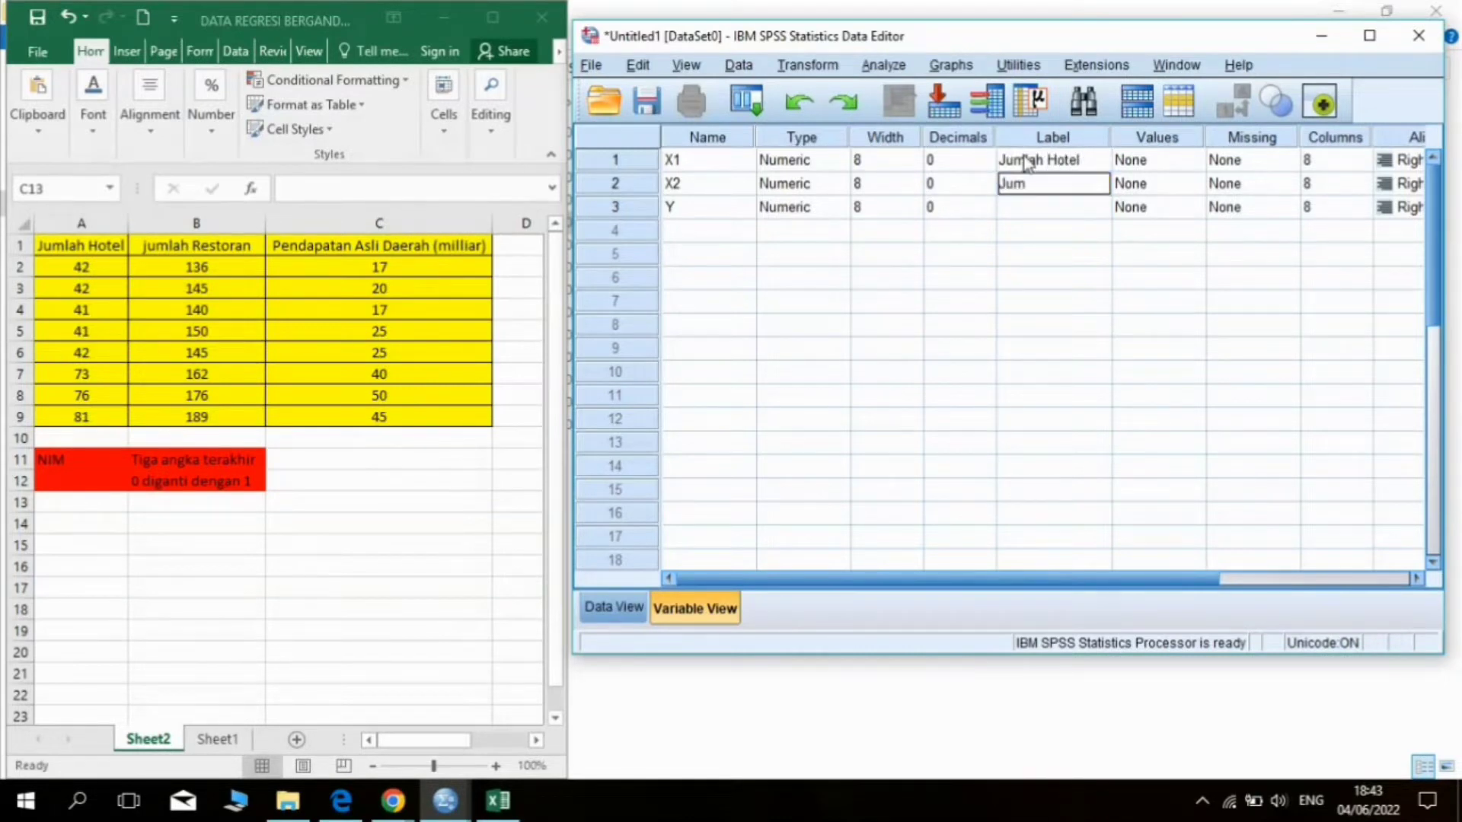
{"action": "type", "text": "la"}
{"action": "type", "text": "h Rest"}
{"action": "type", "text": "i"}
{"action": "type", "text": "oran"}
{"action": "key", "text": "Return"}
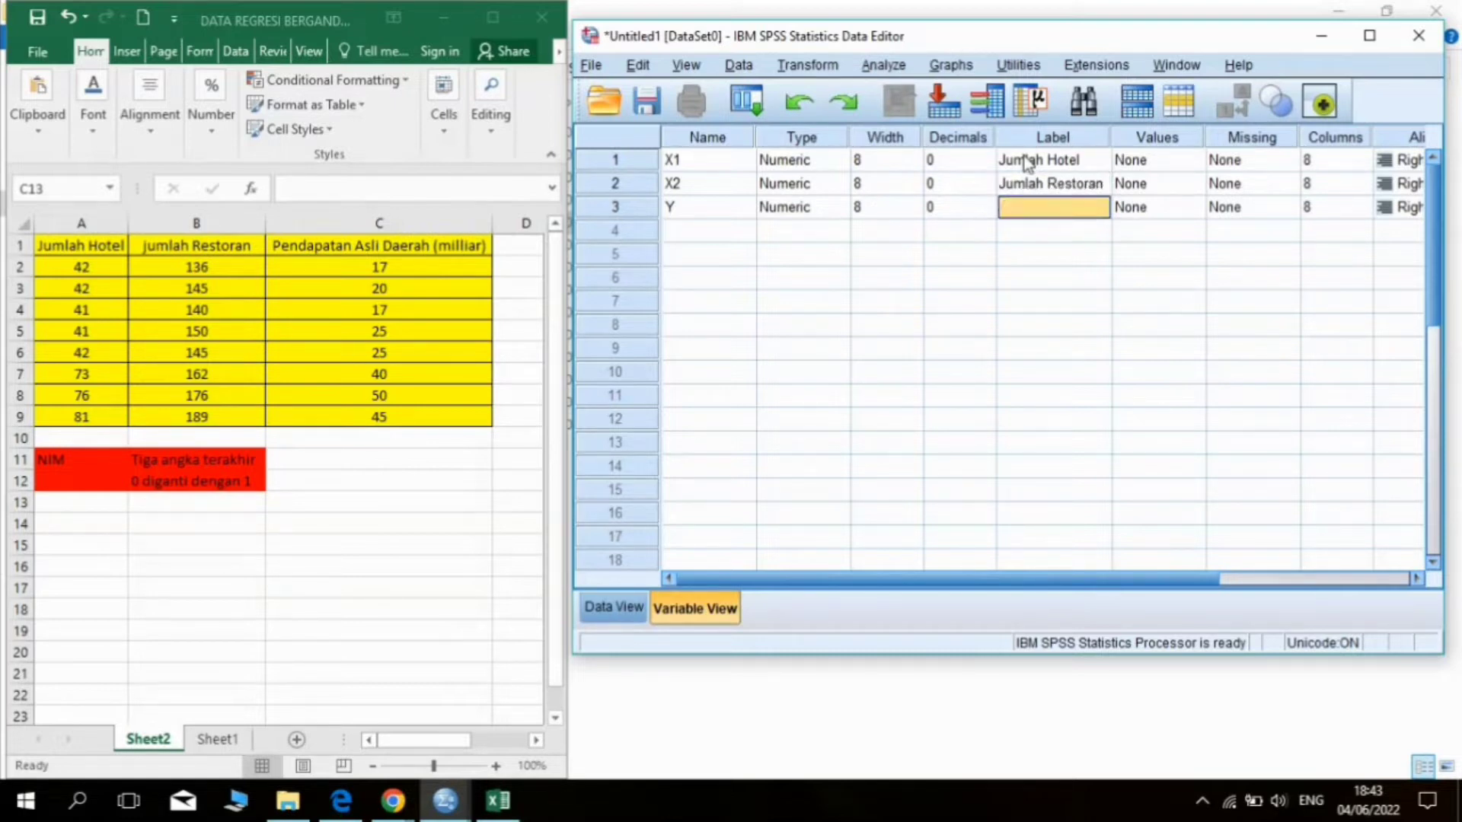
Step: Give variable Y the label "Pendapatan Asli Daerah (milliar)"
{"action": "key", "text": "Caps_Lock"}
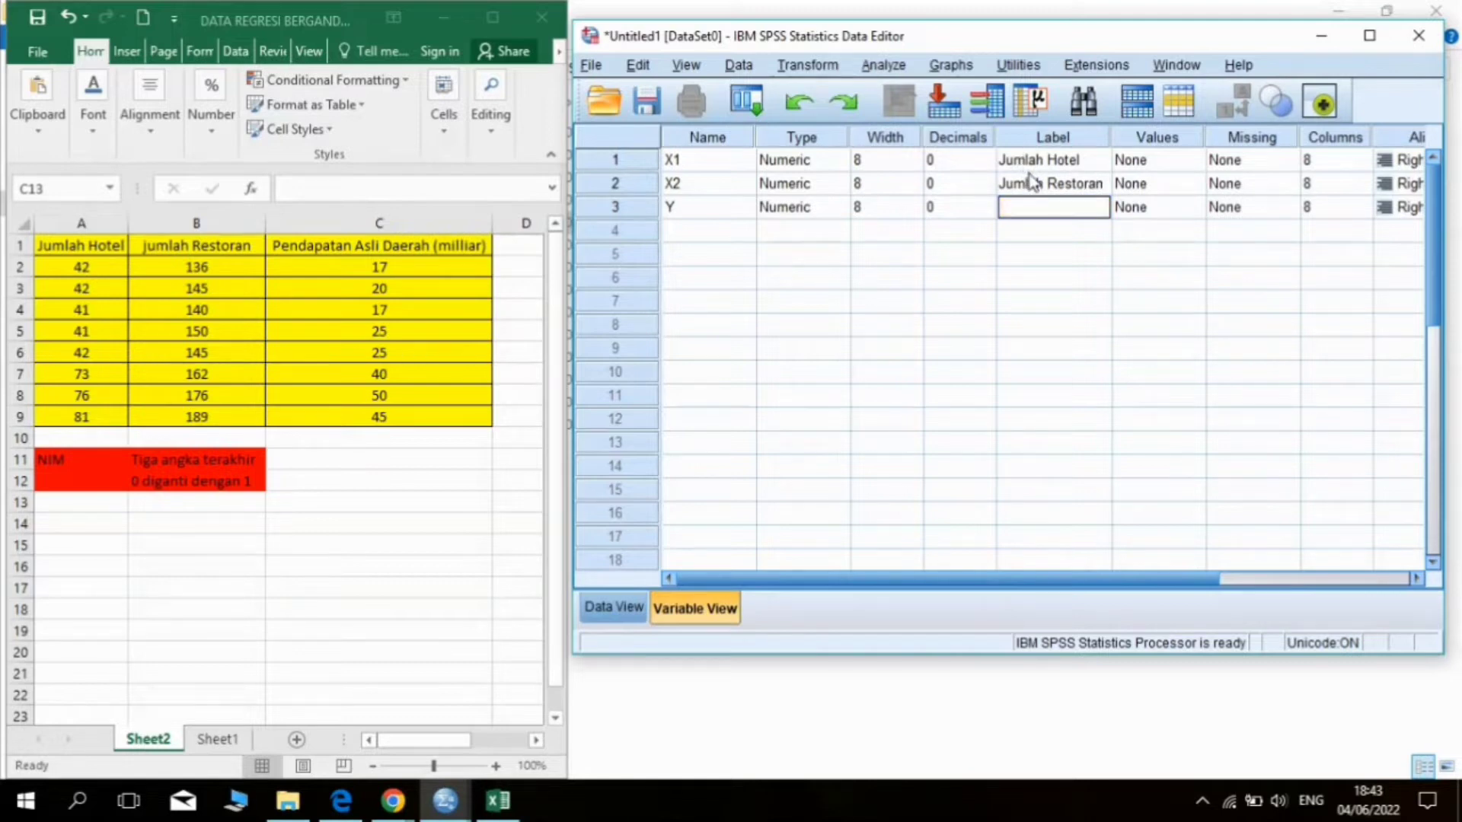
{"action": "type", "text": "Pendapatan Al"}
{"action": "key", "text": "BackSpace"}
{"action": "type", "text": "sli Daerah (mi"}
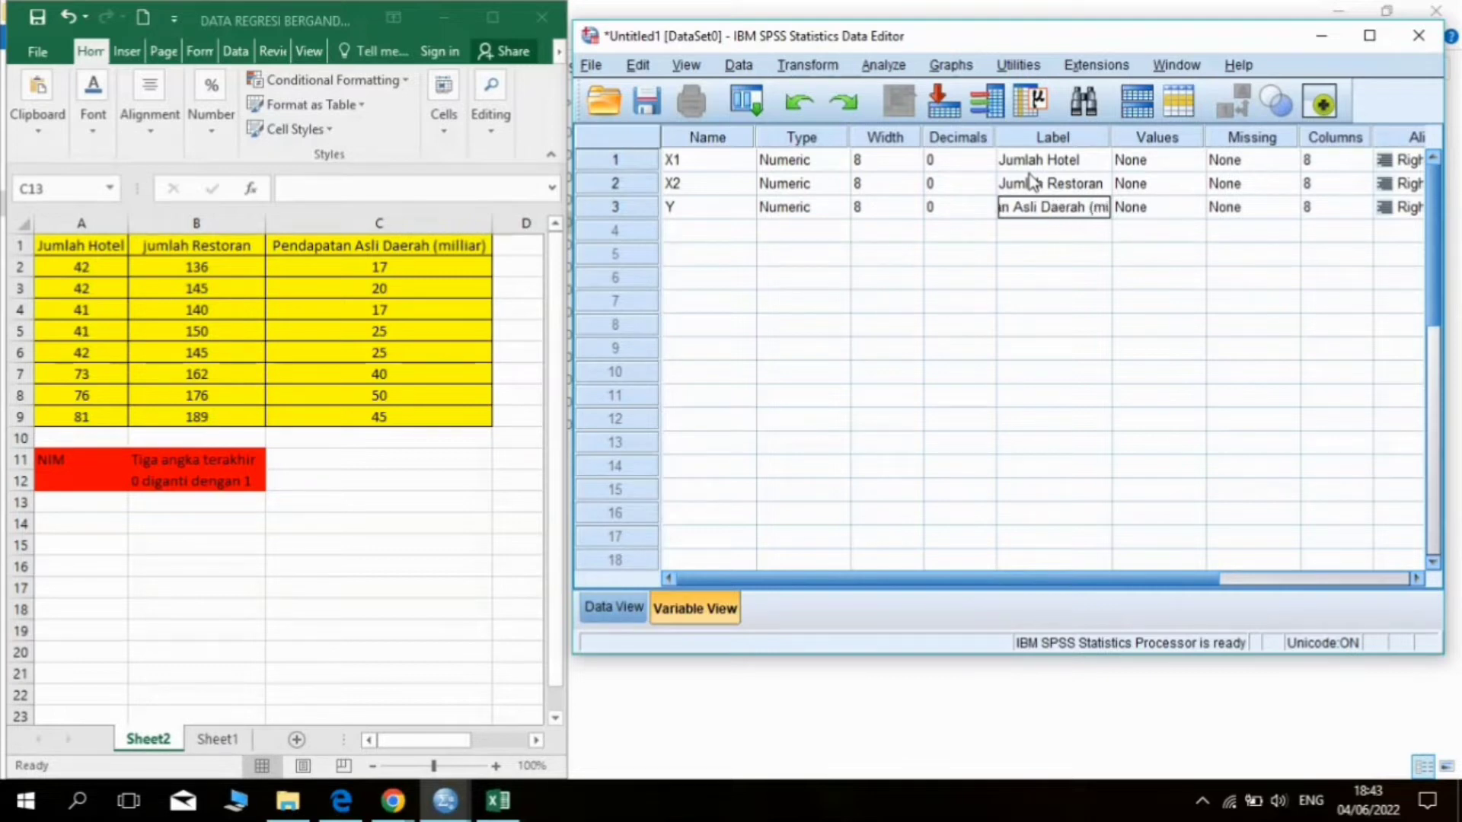
{"action": "type", "text": "lliar)"}
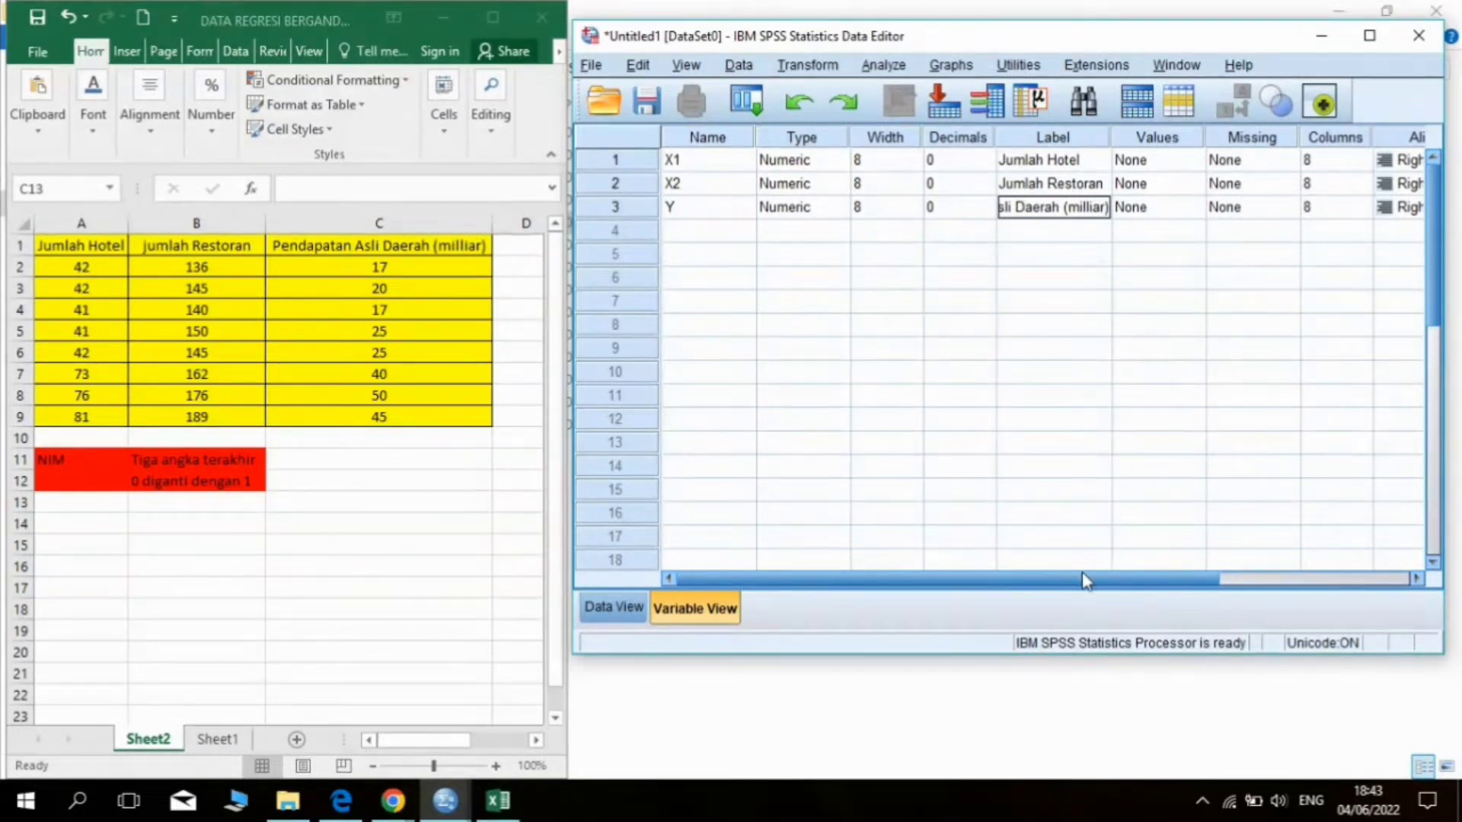
Step: Set the alignment of variables X1 and X2 to Center
{"action": "left_click_drag", "start_coordinate": [1087, 578], "coordinate": [1270, 576]}
{"action": "left_click", "coordinate": [1167, 169]}
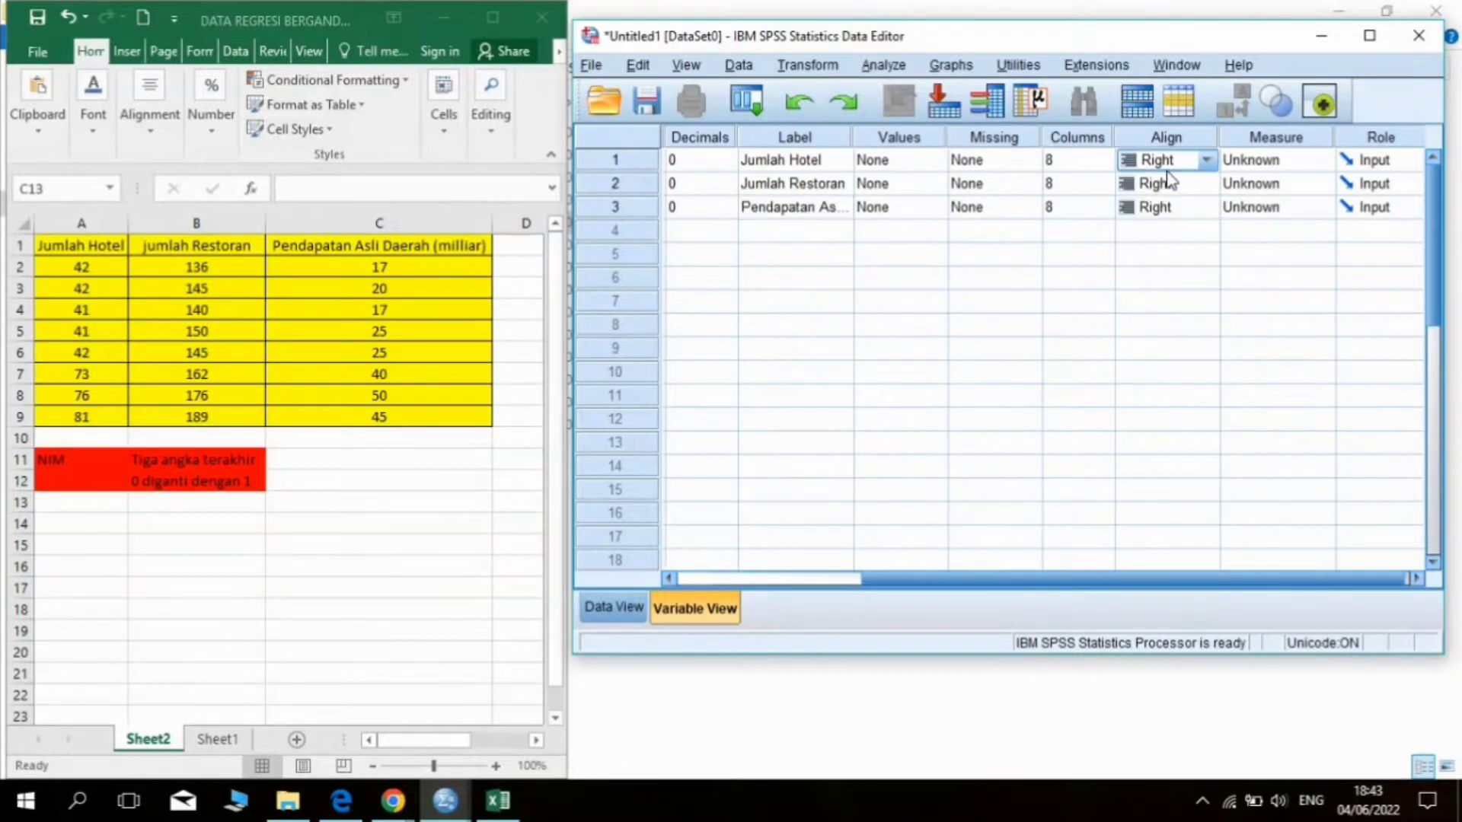
{"action": "left_click", "coordinate": [1207, 160]}
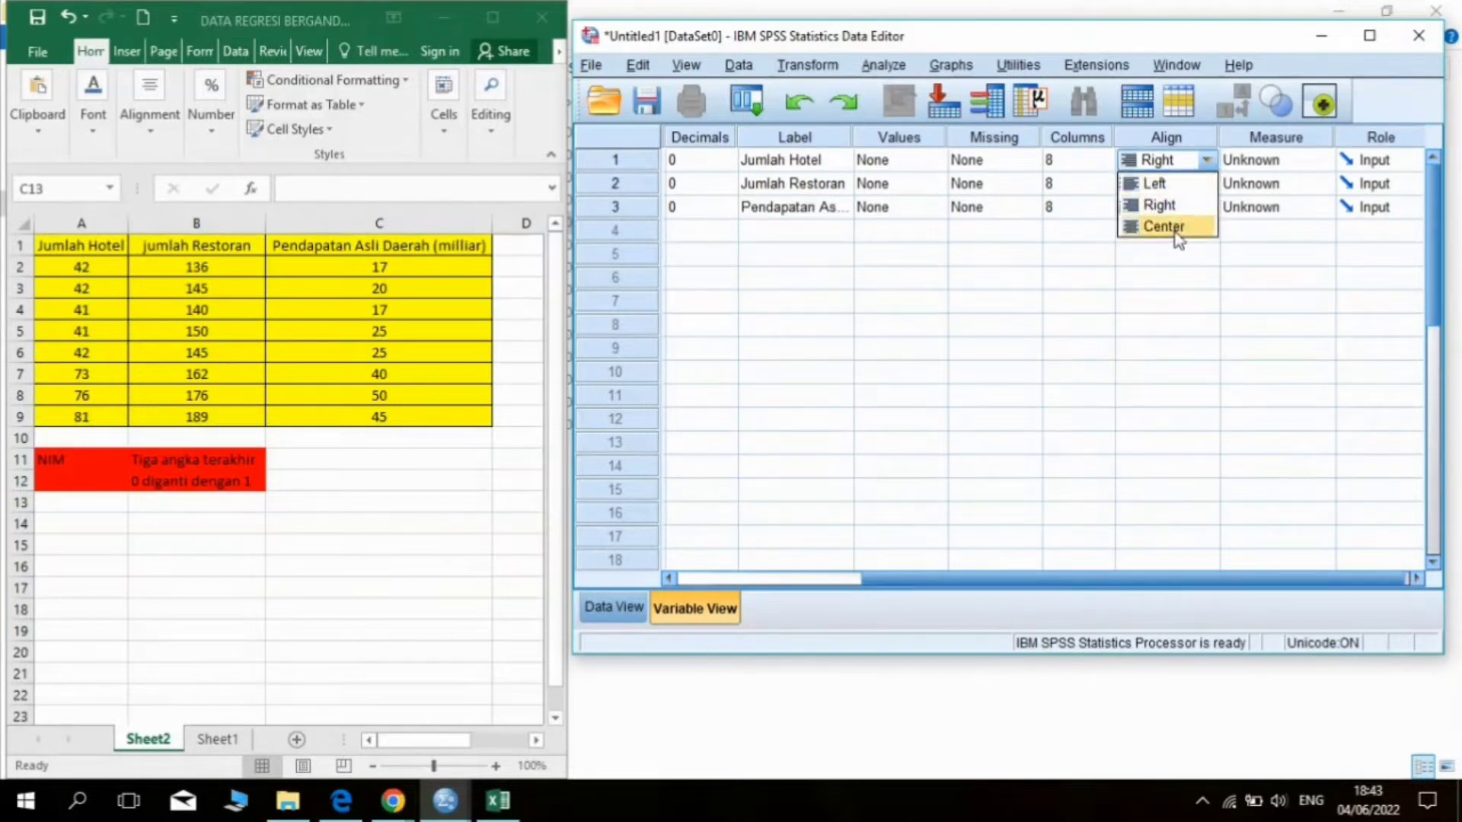
{"action": "left_click", "coordinate": [1173, 227]}
{"action": "left_click", "coordinate": [1163, 188]}
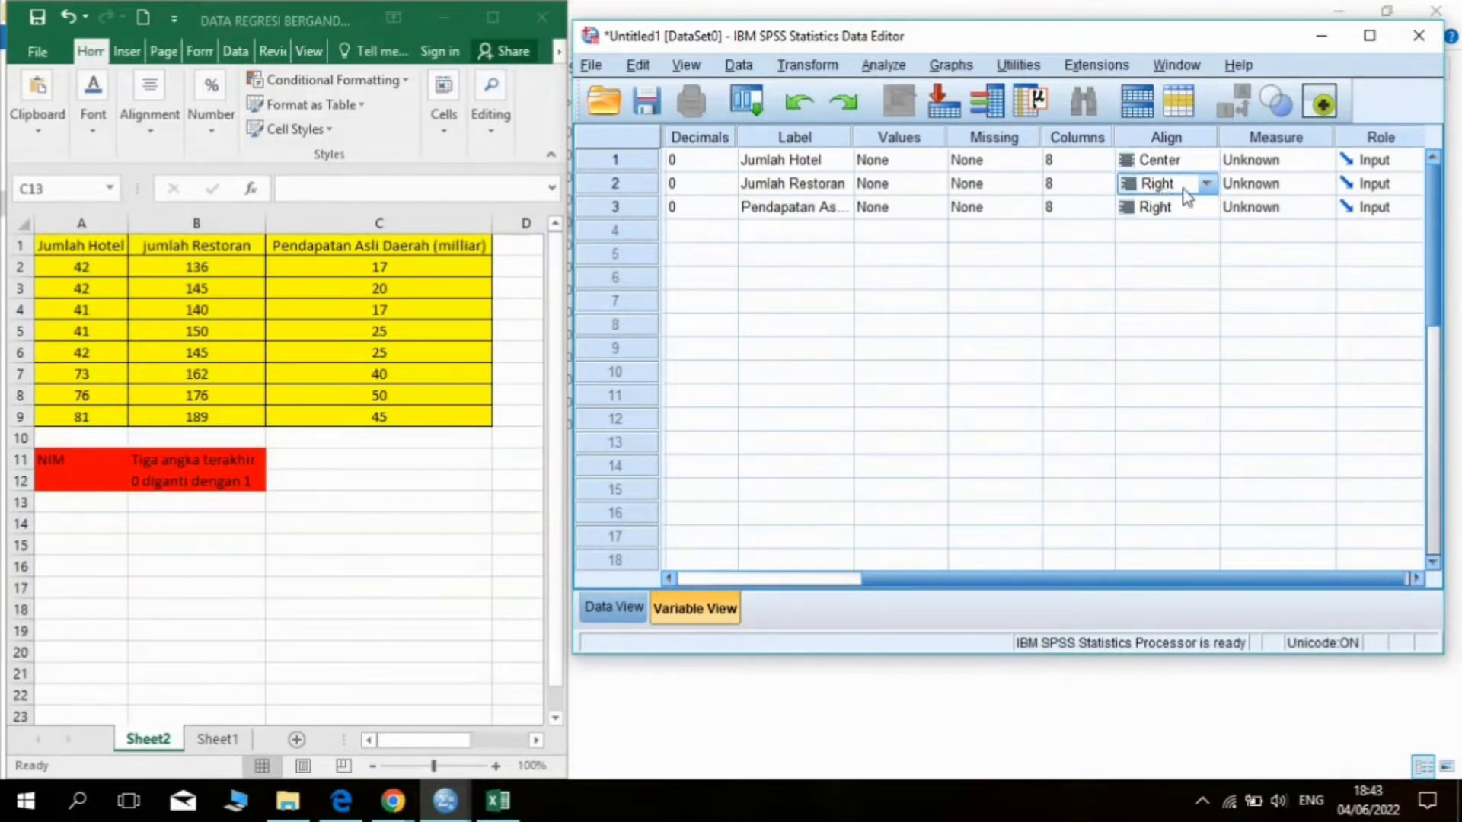
{"action": "left_click", "coordinate": [1205, 185]}
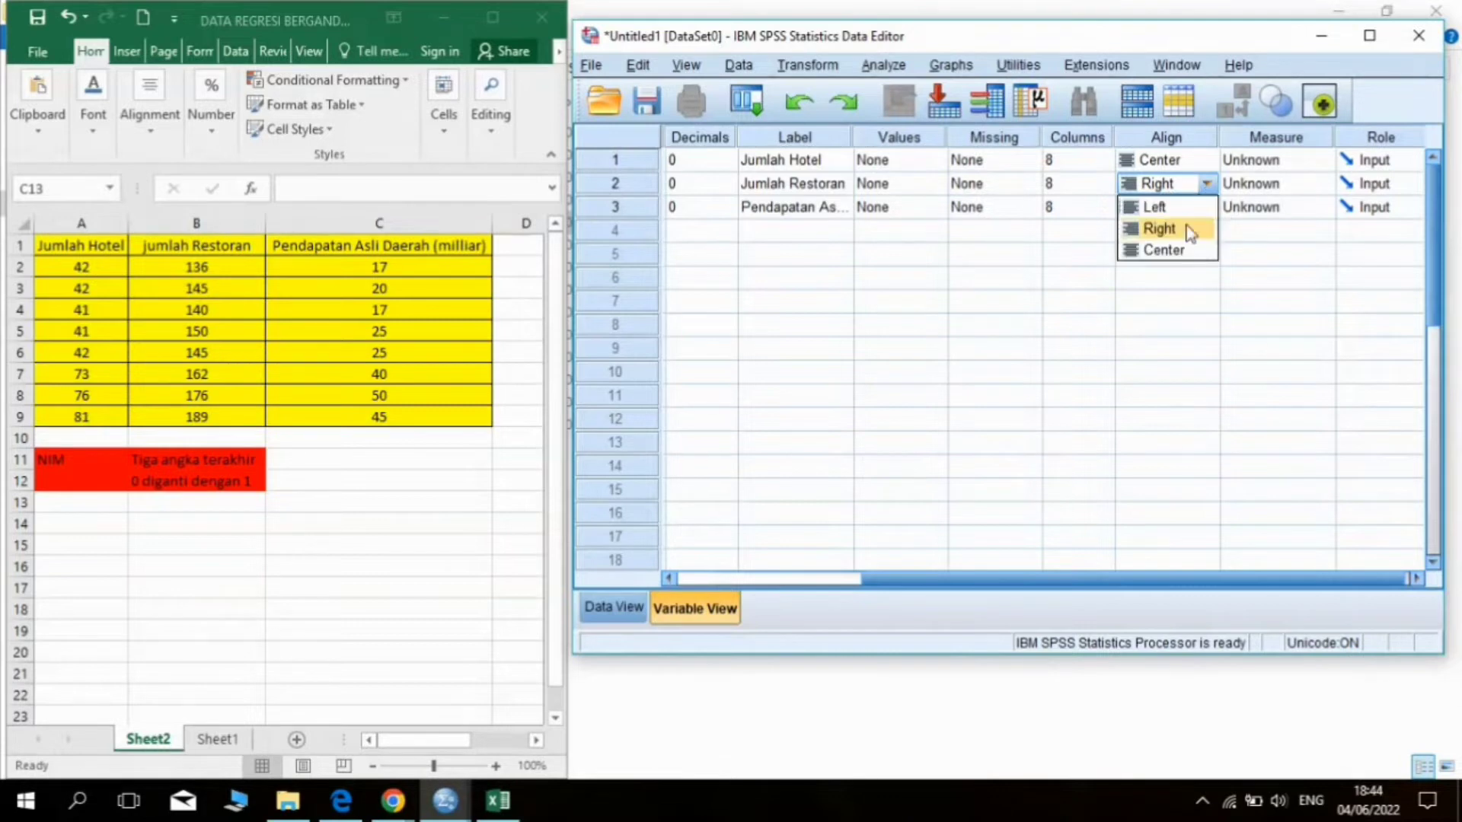
{"action": "left_click", "coordinate": [1185, 253]}
Step: Set the alignment of variable Y to Center
{"action": "left_click", "coordinate": [1192, 210]}
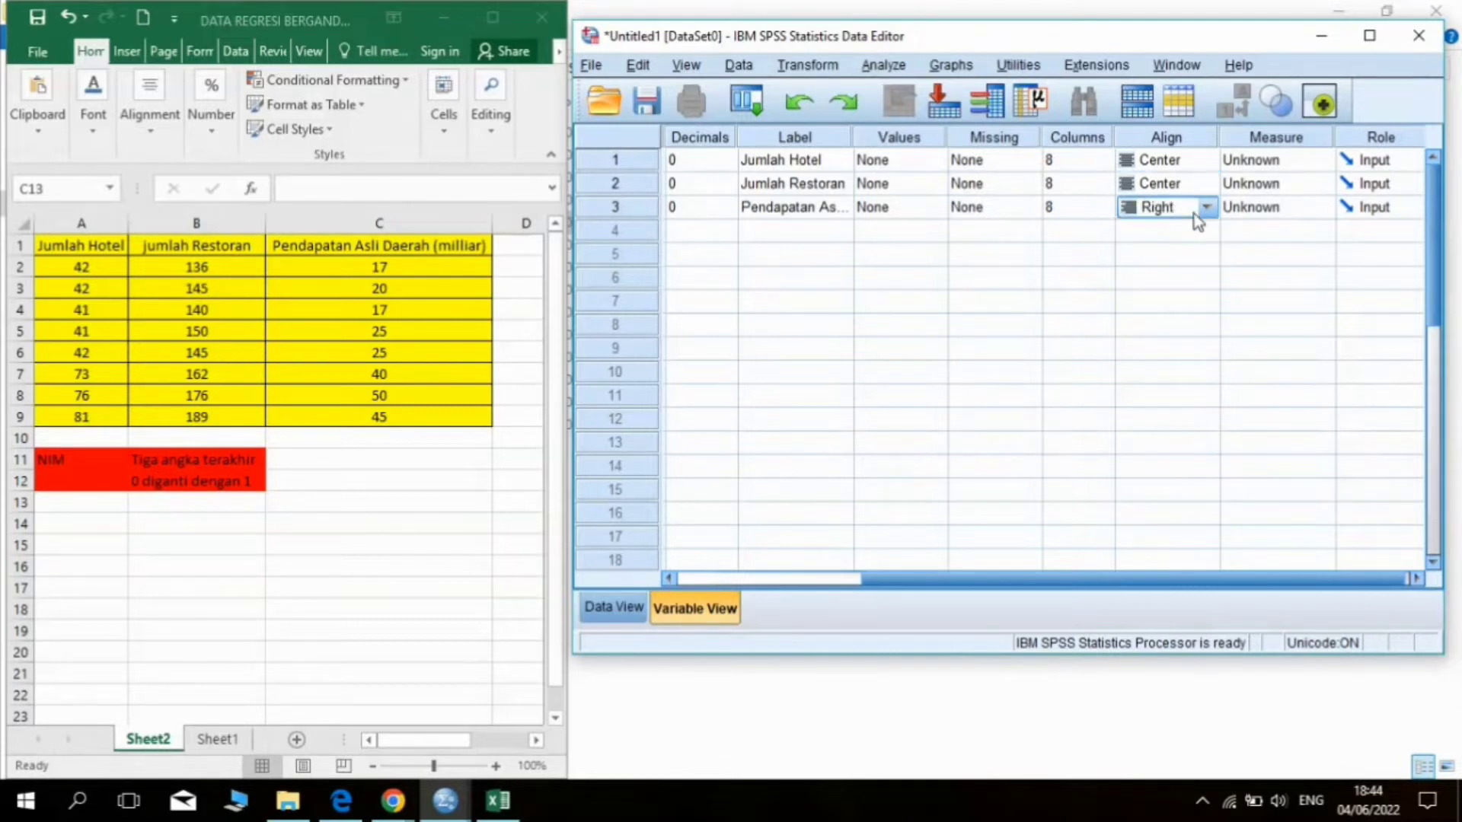
{"action": "left_click", "coordinate": [1207, 207]}
{"action": "left_click", "coordinate": [1161, 256]}
{"action": "left_click", "coordinate": [1209, 211]}
{"action": "left_click", "coordinate": [1163, 286]}
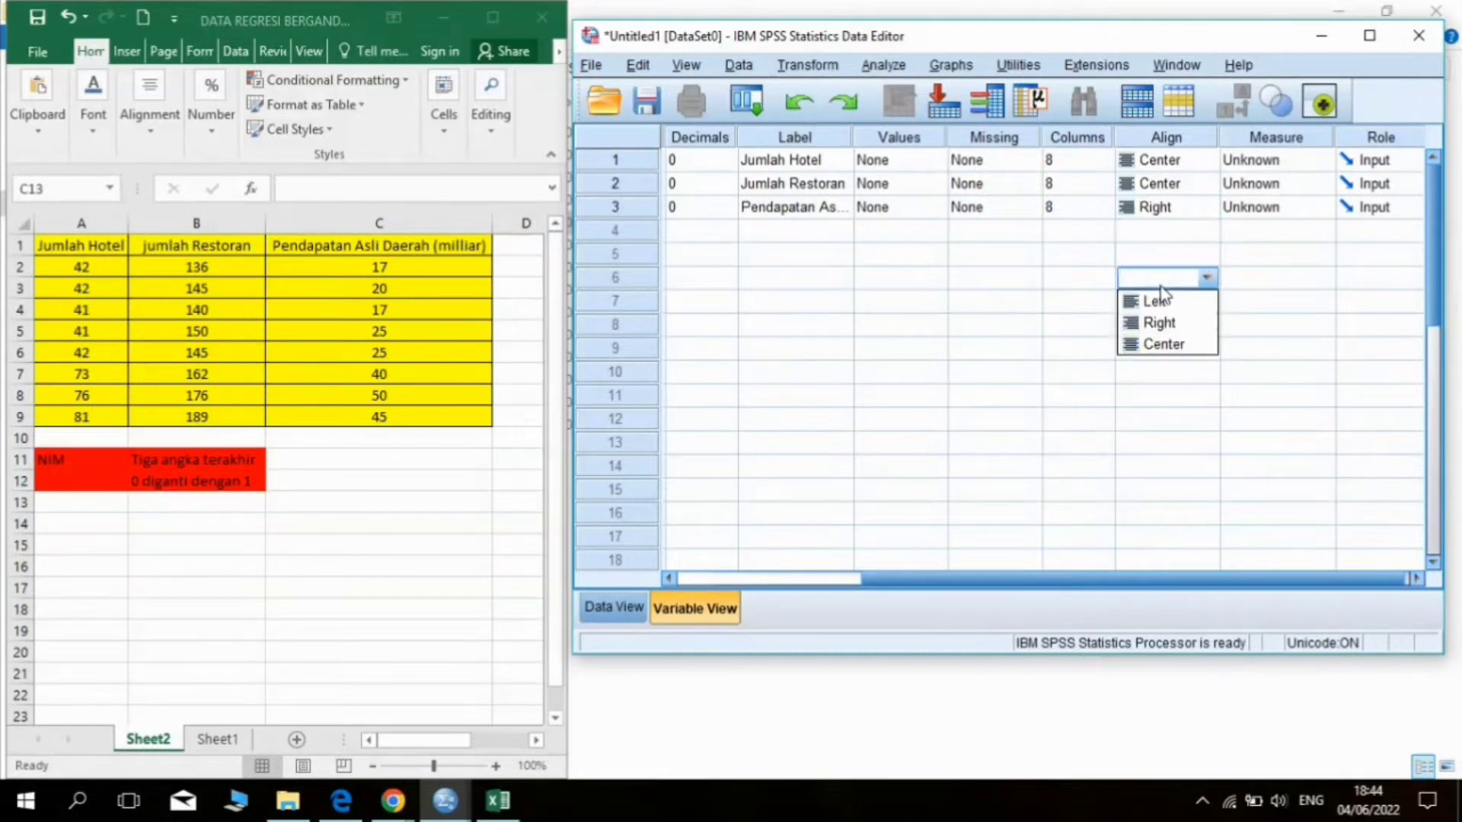
{"action": "left_click", "coordinate": [1161, 300]}
{"action": "left_click", "coordinate": [1163, 207]}
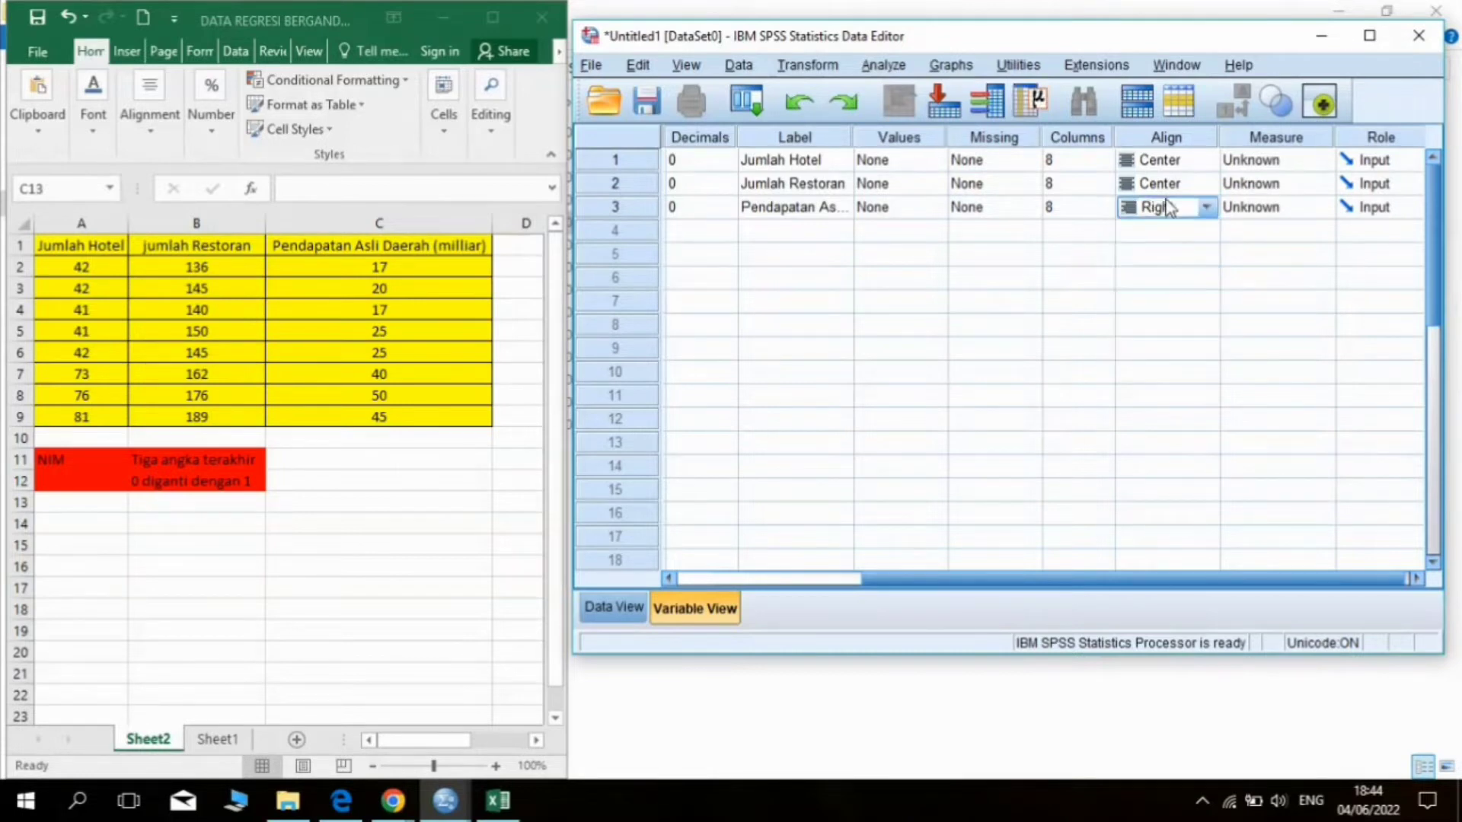
{"action": "left_click", "coordinate": [1207, 208]}
{"action": "left_click", "coordinate": [1162, 273]}
Step: Set the measurement level of all three variables to Scale
{"action": "left_click", "coordinate": [1272, 169]}
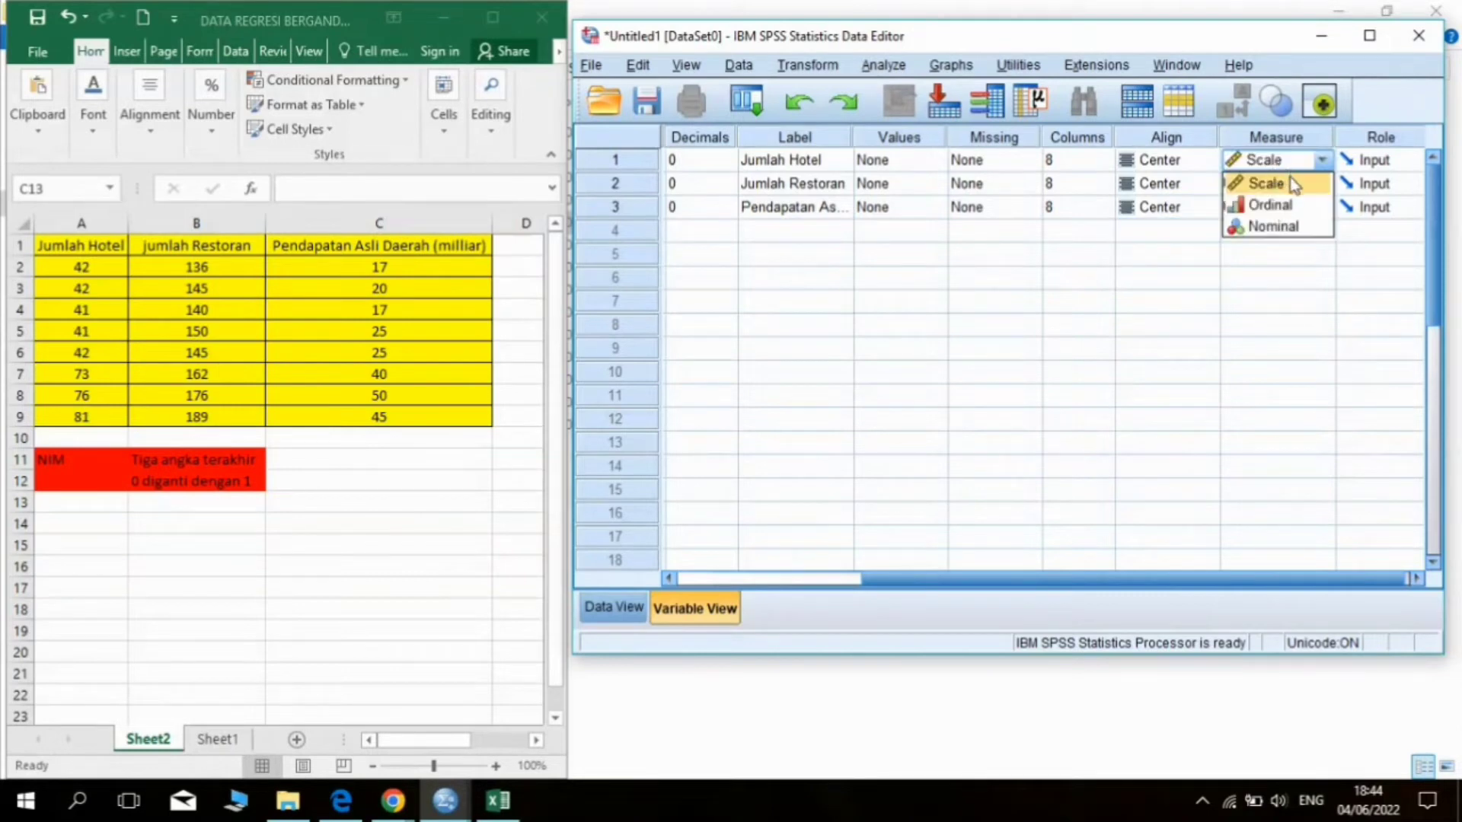
{"action": "left_click", "coordinate": [1290, 180]}
{"action": "left_click", "coordinate": [1290, 183]}
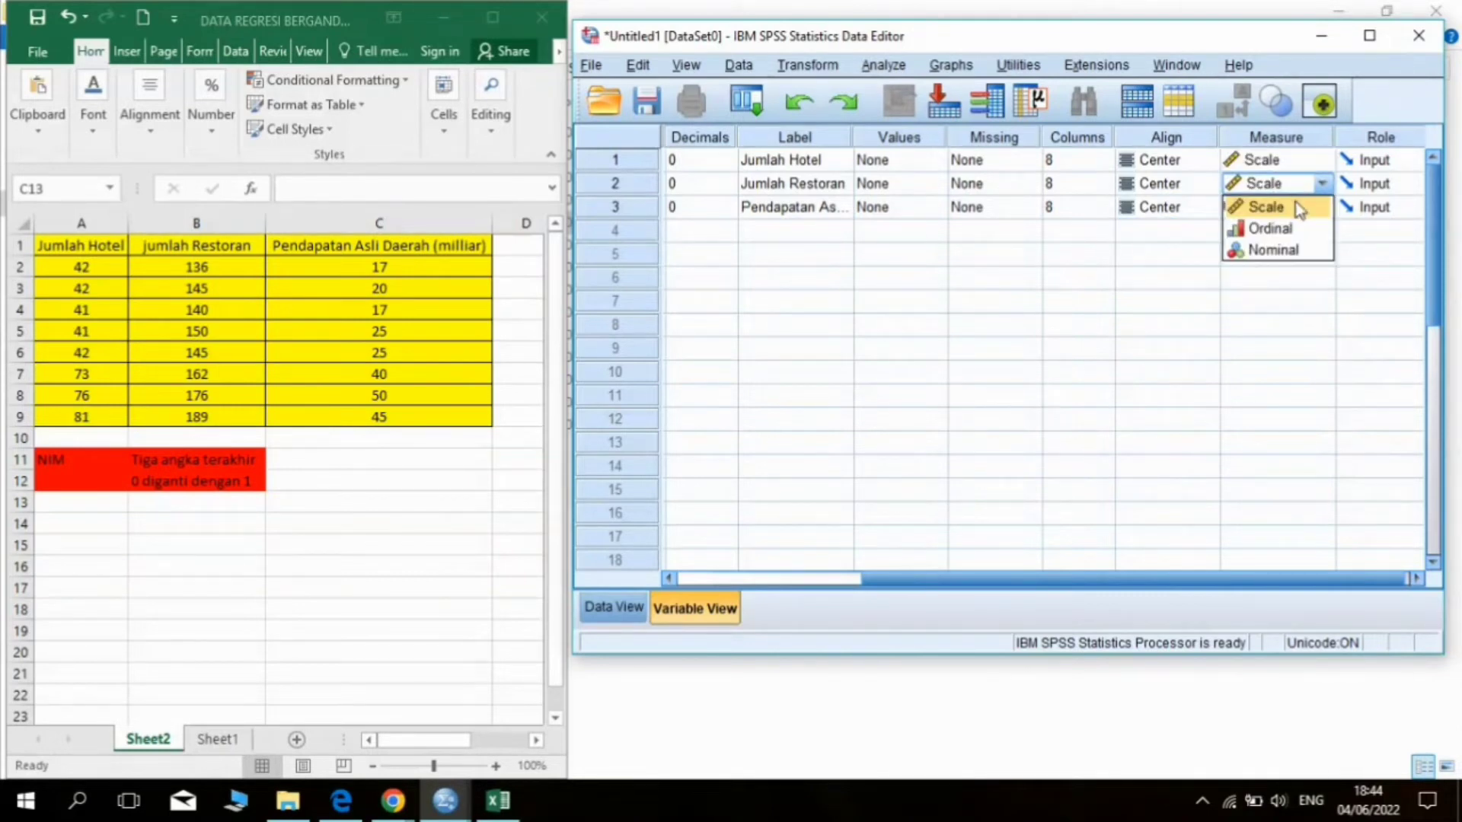
{"action": "left_click", "coordinate": [1298, 207]}
{"action": "left_click", "coordinate": [1298, 207]}
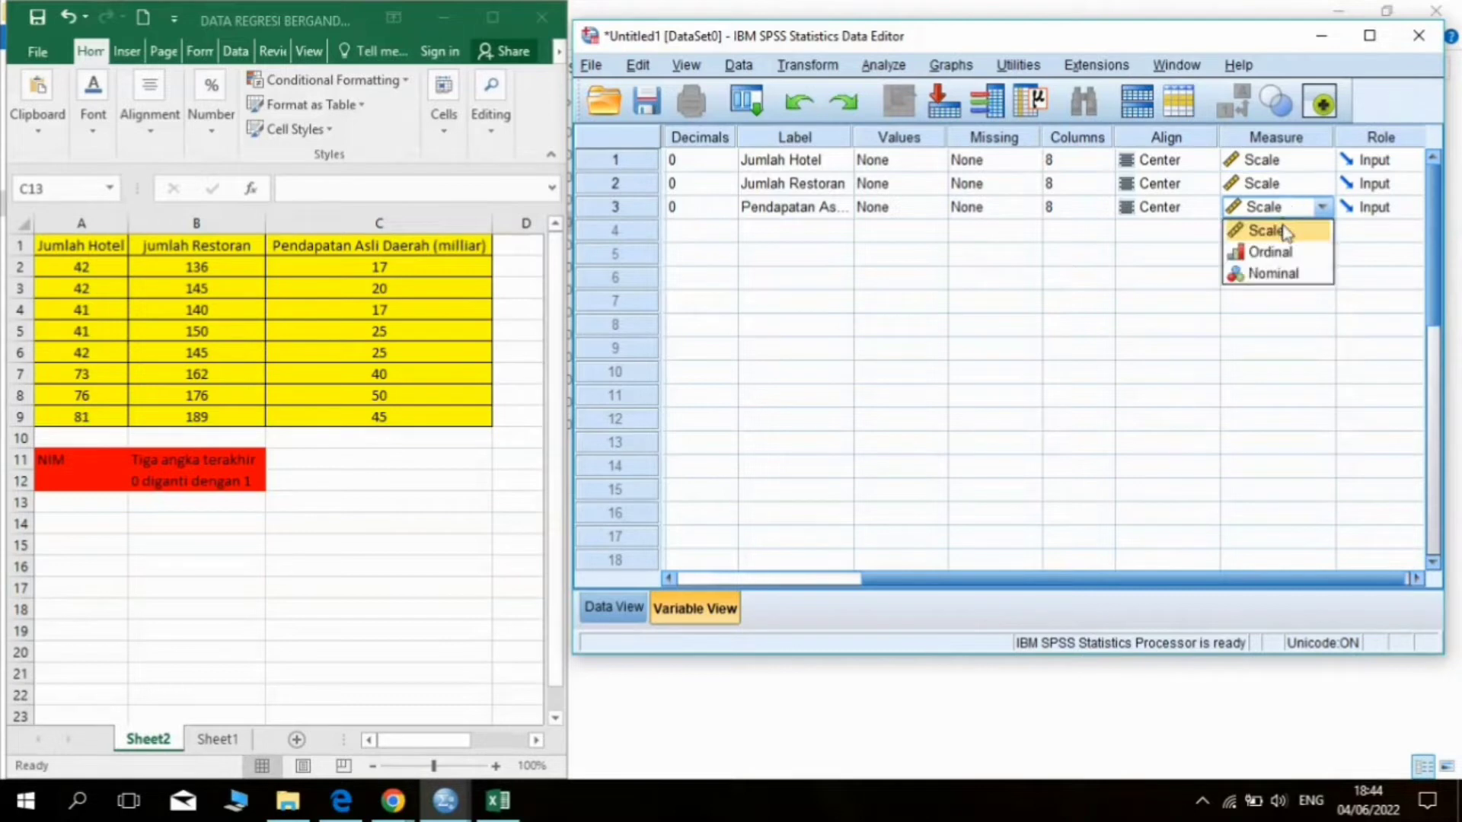
{"action": "left_click", "coordinate": [1282, 227]}
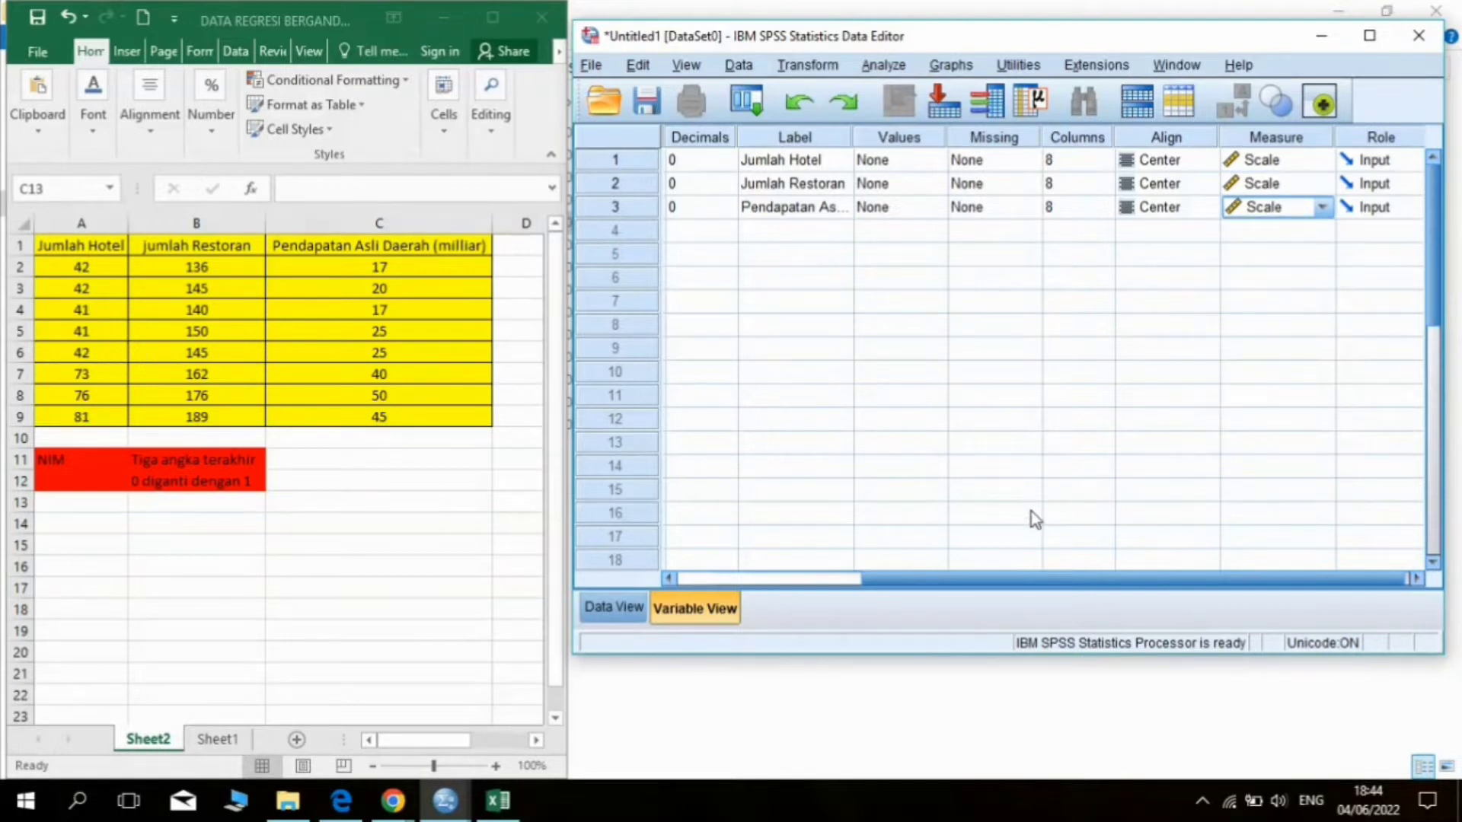
Step: Show the dataset's data entry grid and copy the values in cells A2:C9 from the Excel worksheet
{"action": "left_click", "coordinate": [826, 578]}
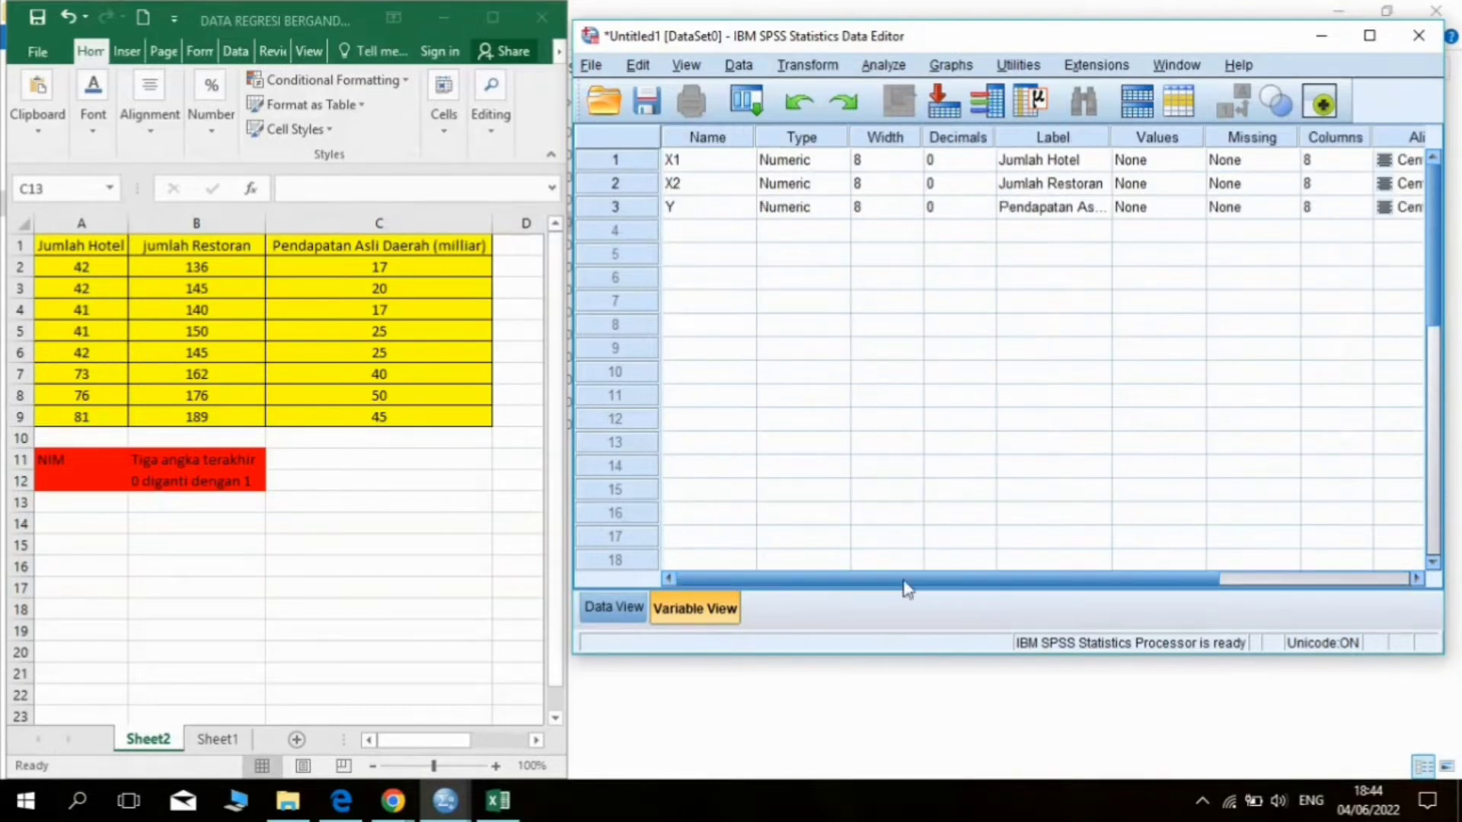
{"action": "left_click", "coordinate": [593, 609]}
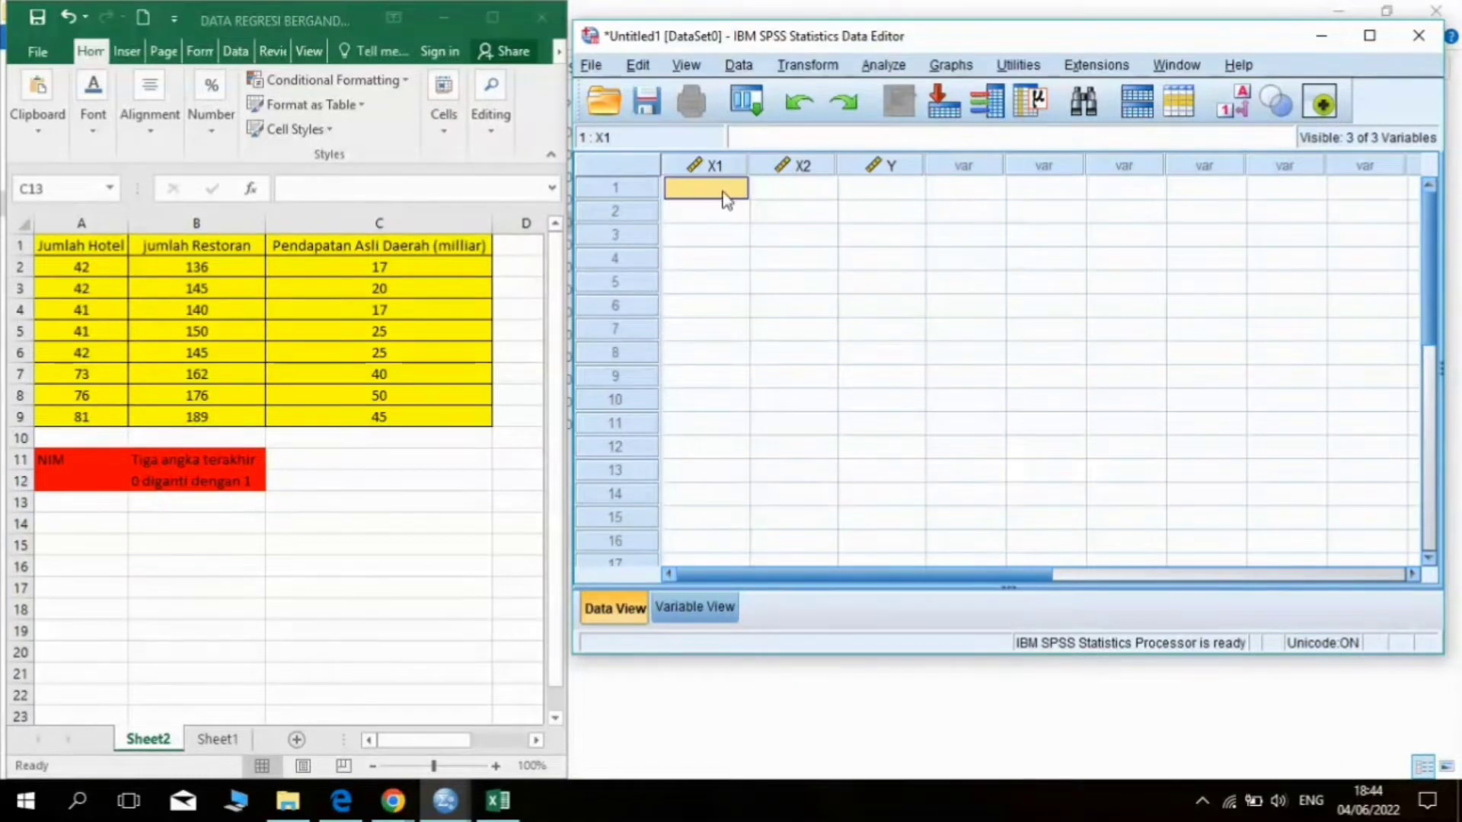
{"action": "left_click", "coordinate": [105, 266]}
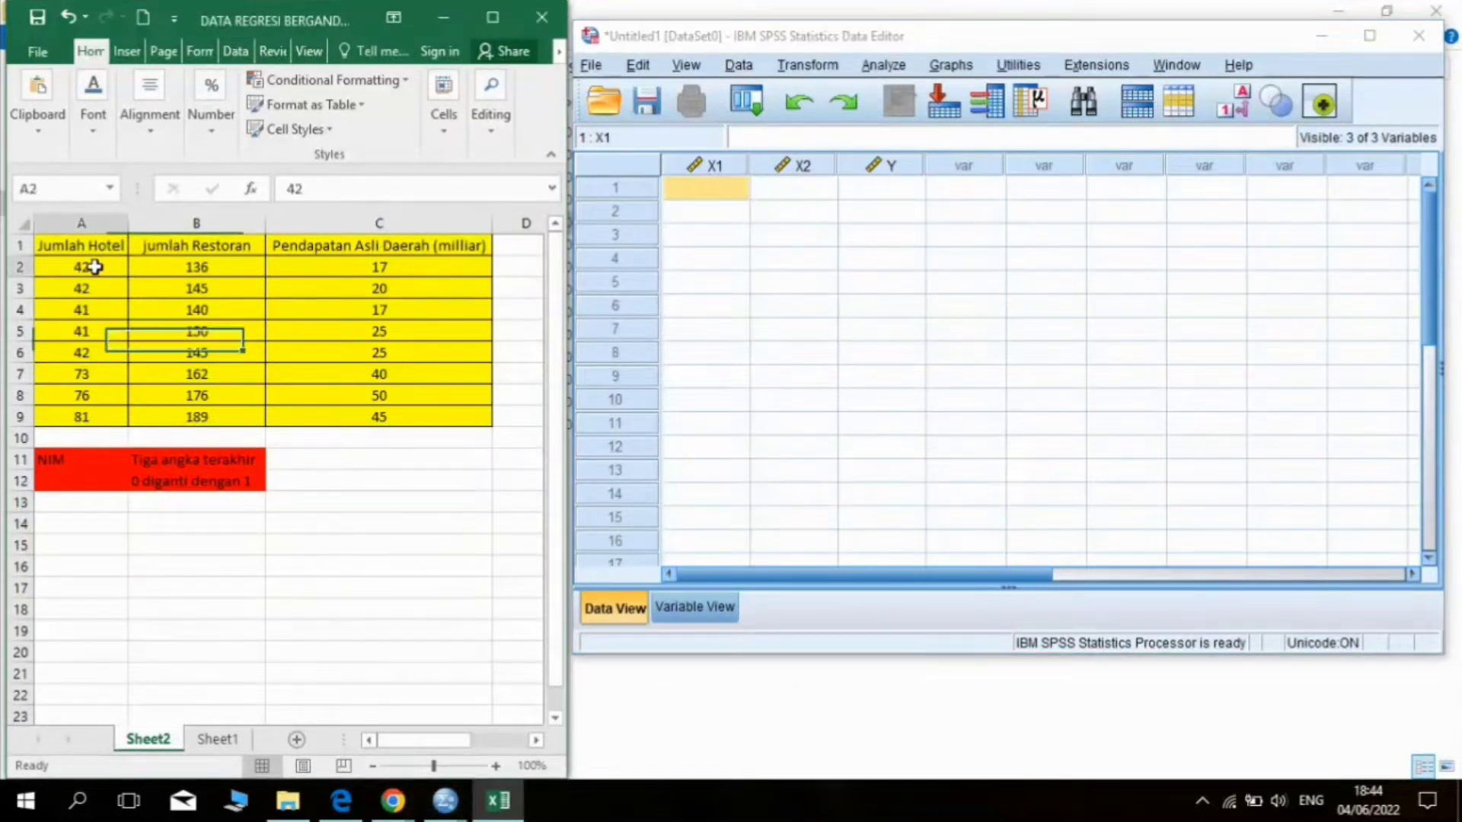
{"action": "left_click_drag", "start_coordinate": [105, 274], "coordinate": [398, 411]}
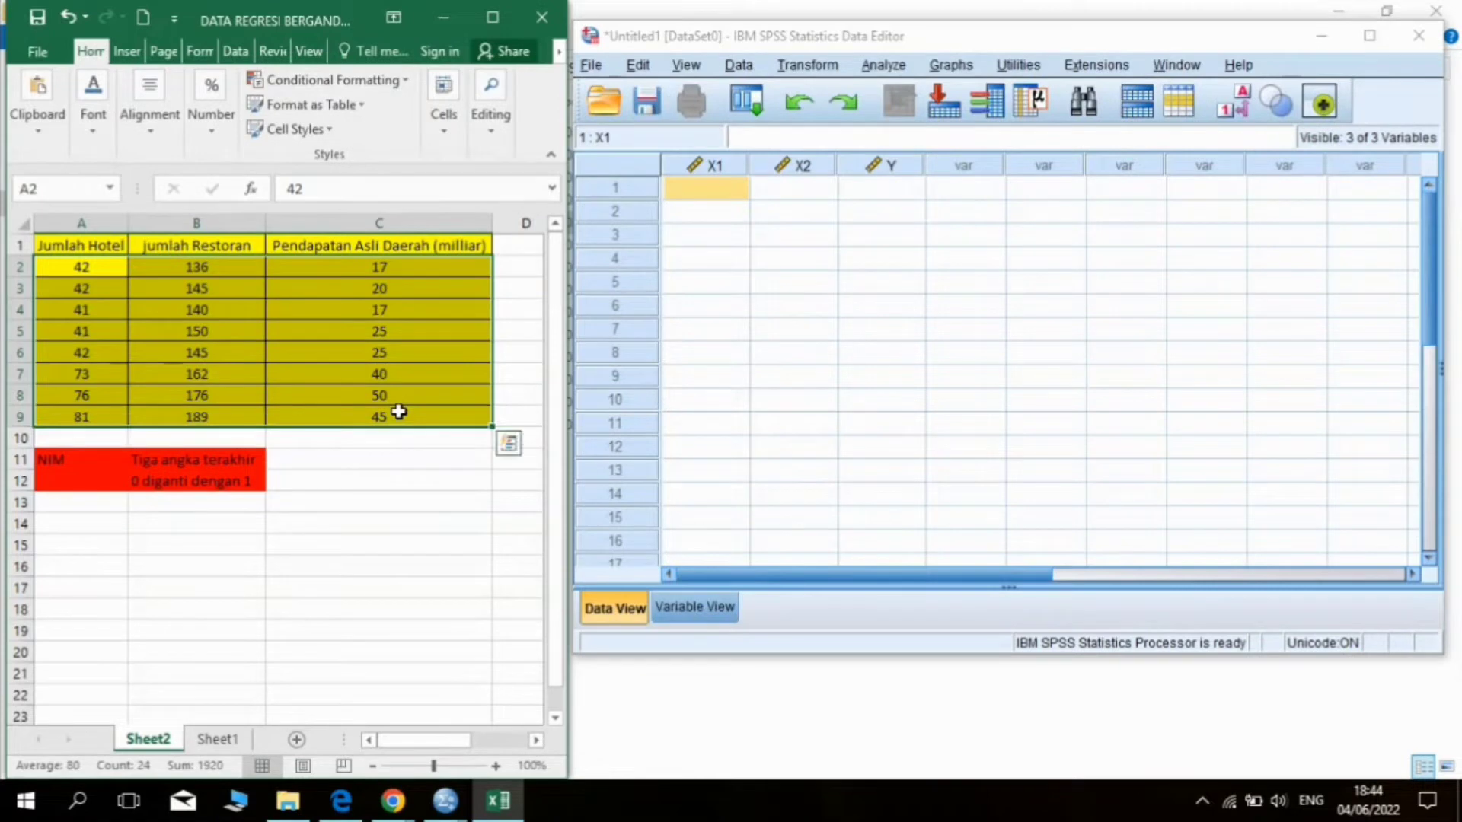
{"action": "key", "text": "ctrl+c"}
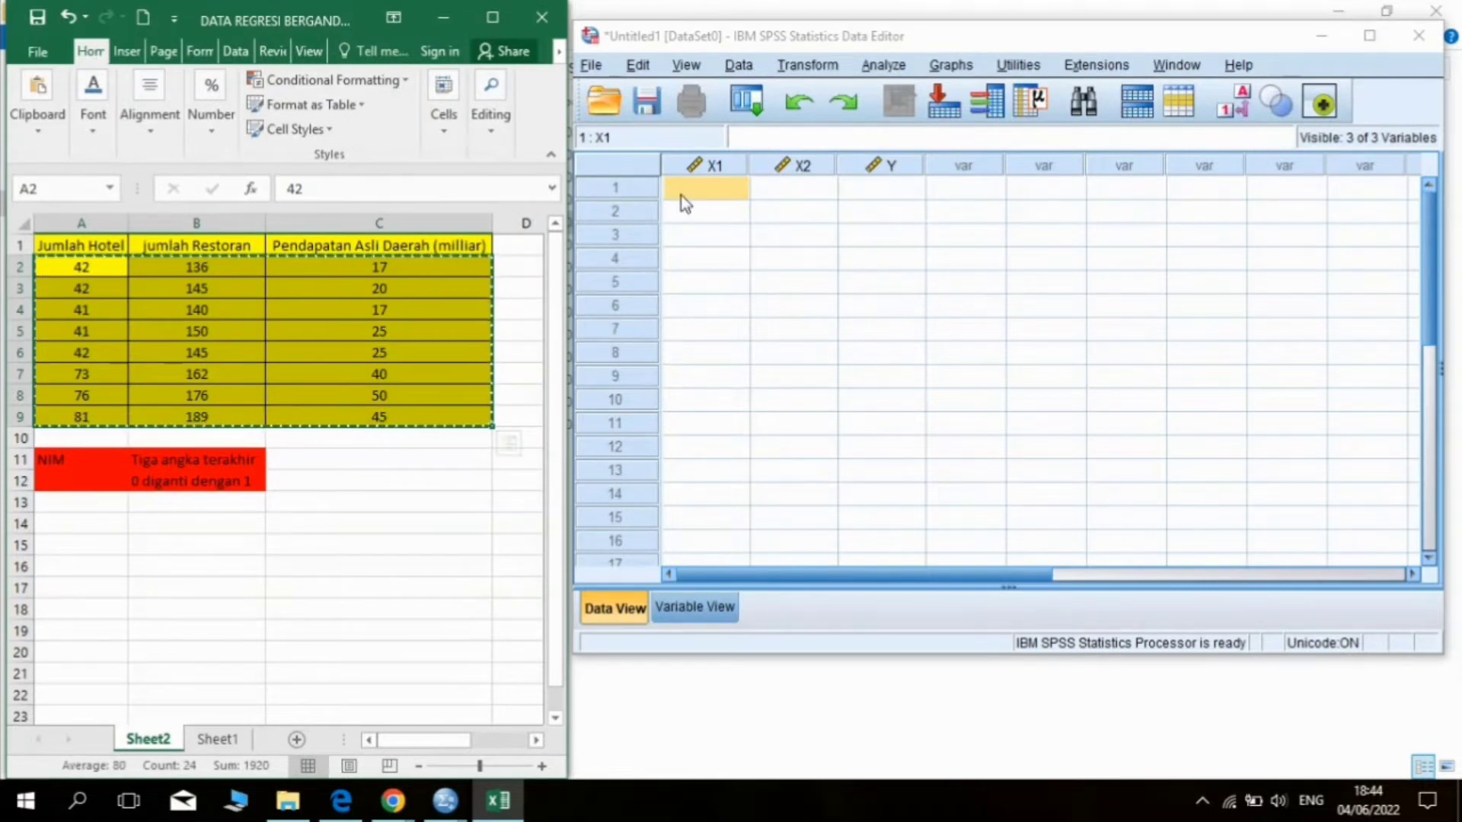
Step: Paste the copied Excel values into the SPSS data grid, starting at row 1 of variable X1
{"action": "left_click", "coordinate": [680, 195]}
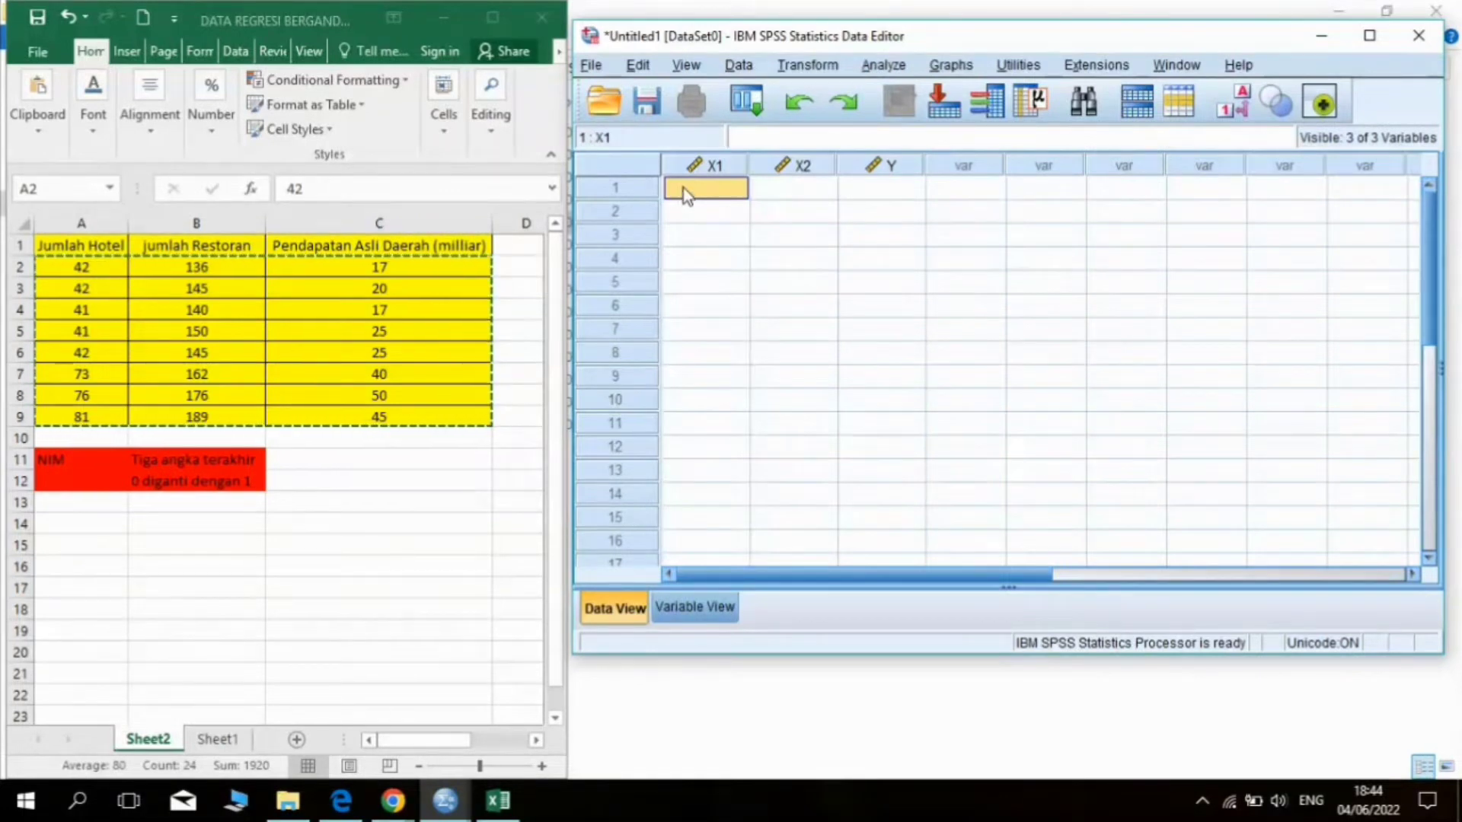
{"action": "key", "text": "ctrl+v"}
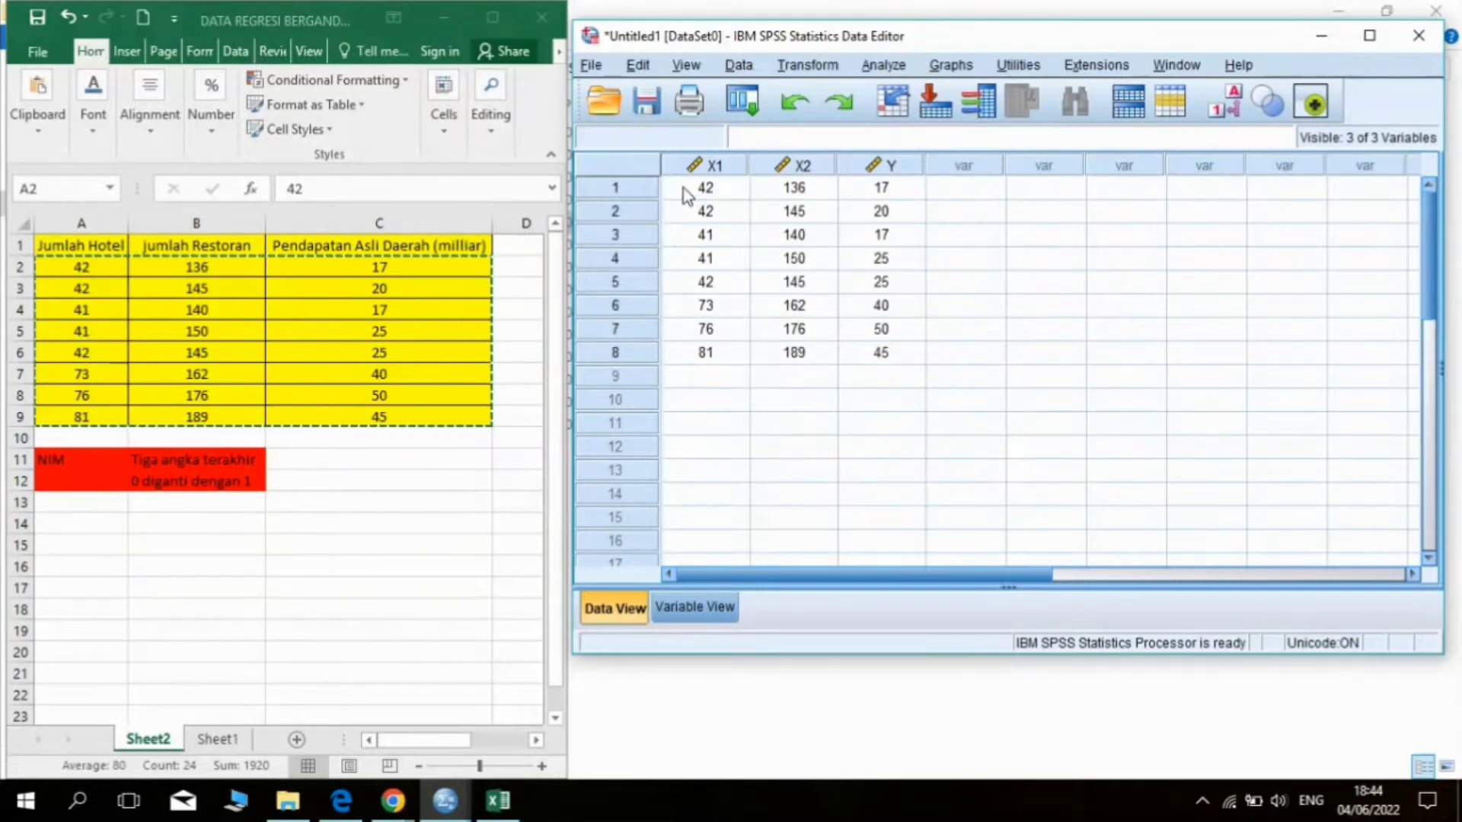
{"action": "left_click", "coordinate": [496, 447]}
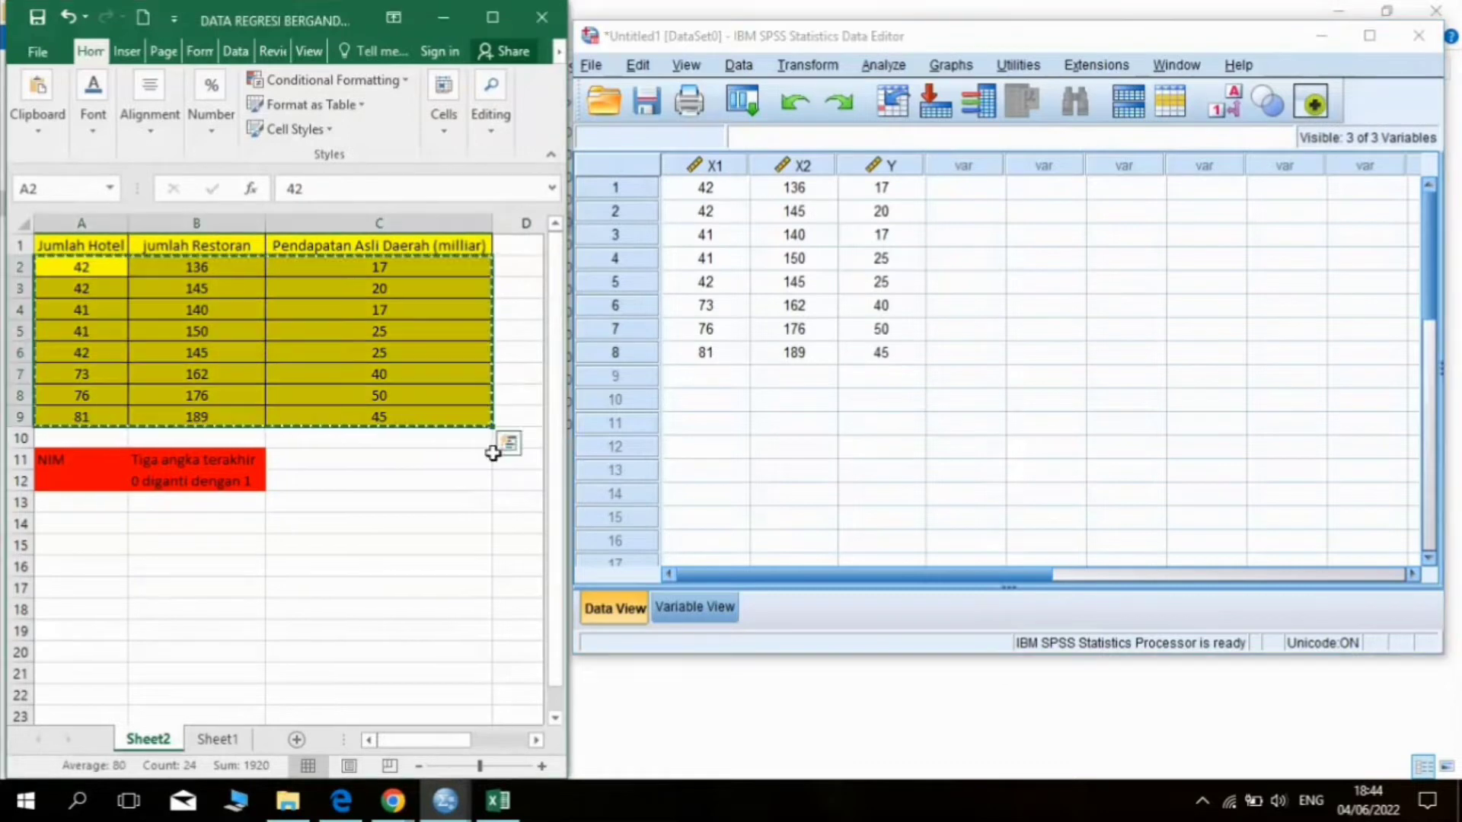
{"action": "left_click", "coordinate": [897, 376]}
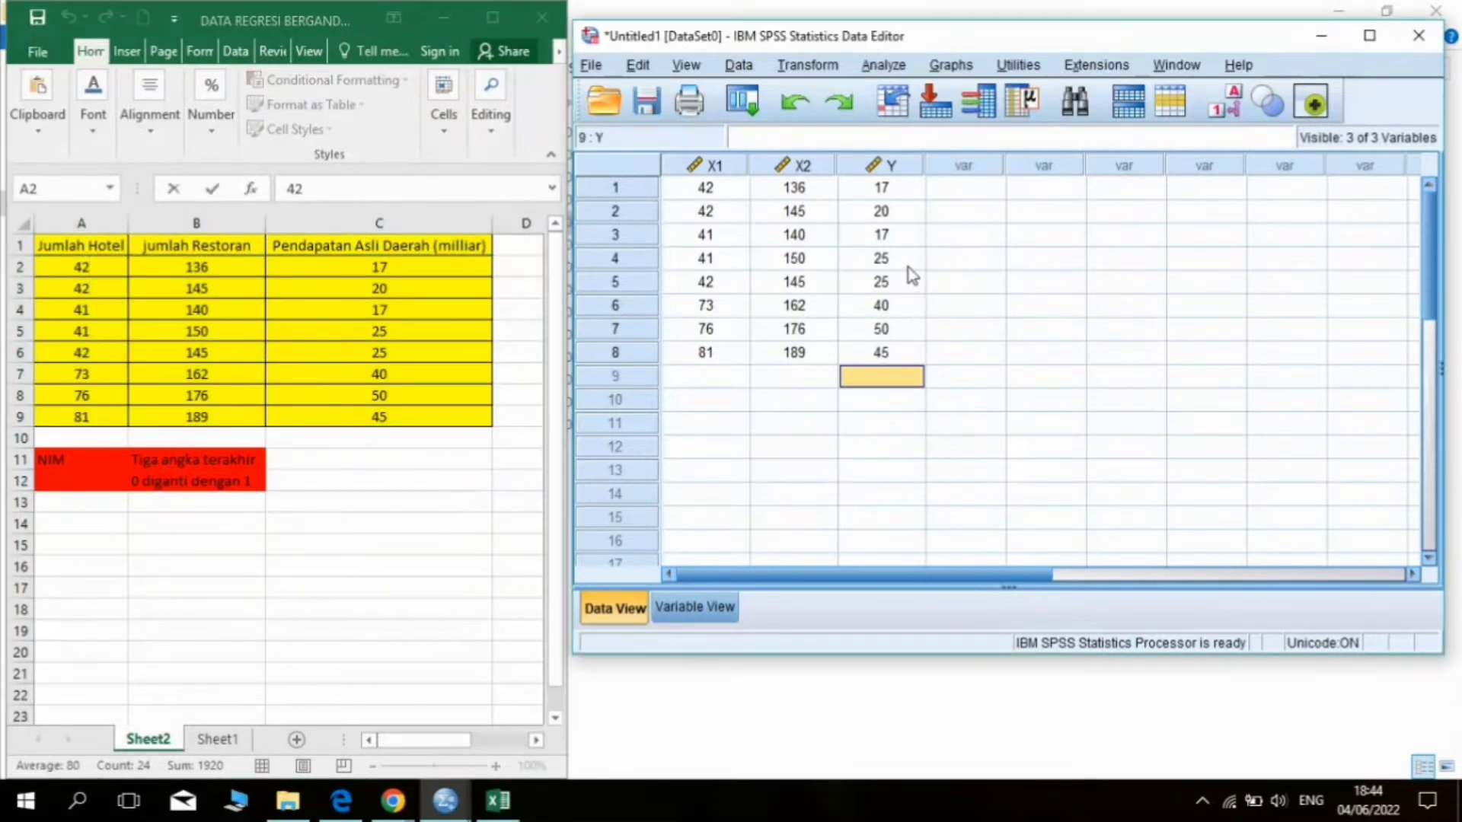
{"action": "left_click", "coordinate": [957, 336]}
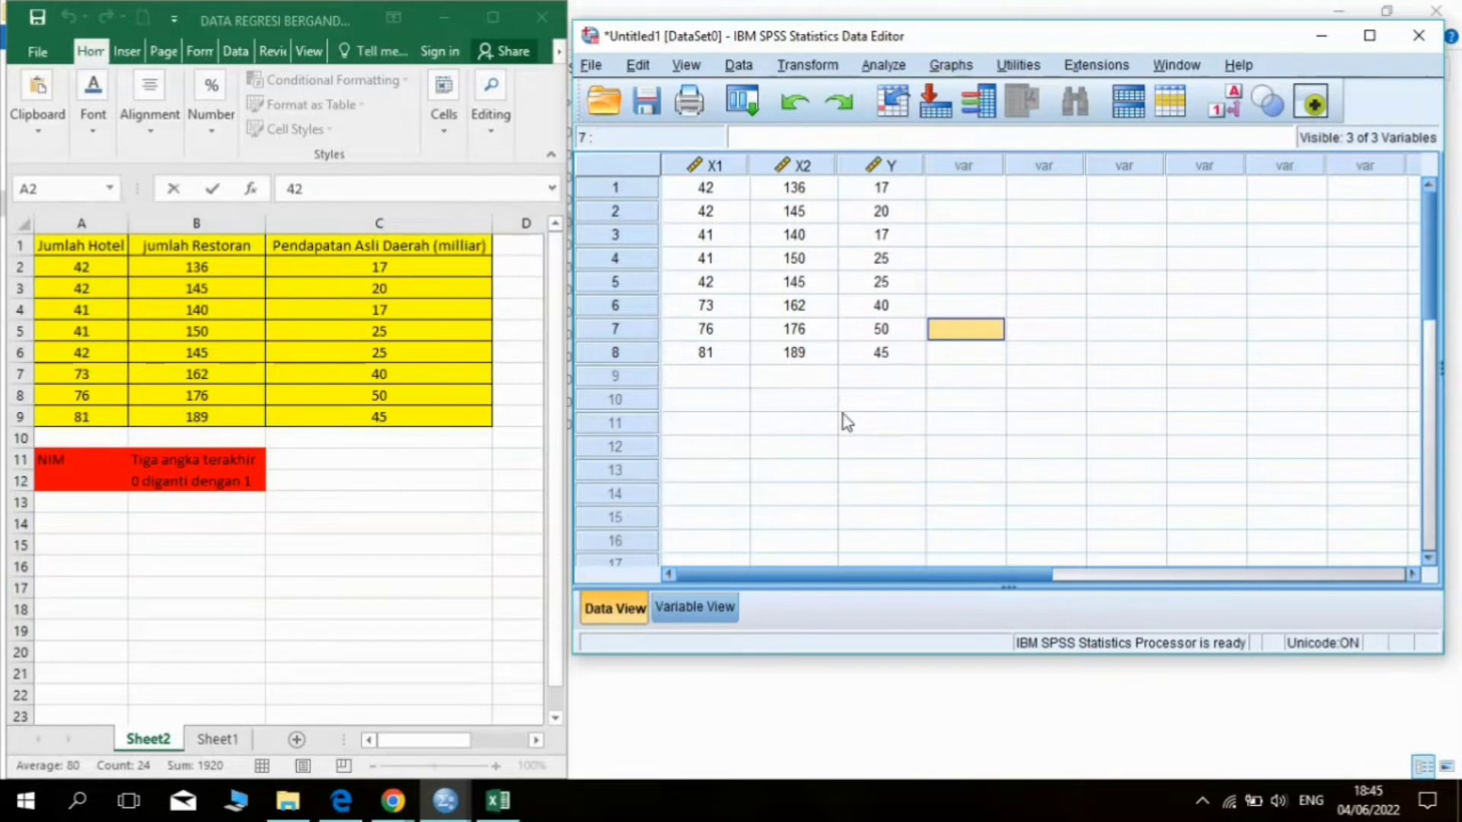
Step: Start a Linear Regression analysis and set Pendapatan Asli Daerah (Y) as the dependent variable
{"action": "left_click", "coordinate": [694, 607]}
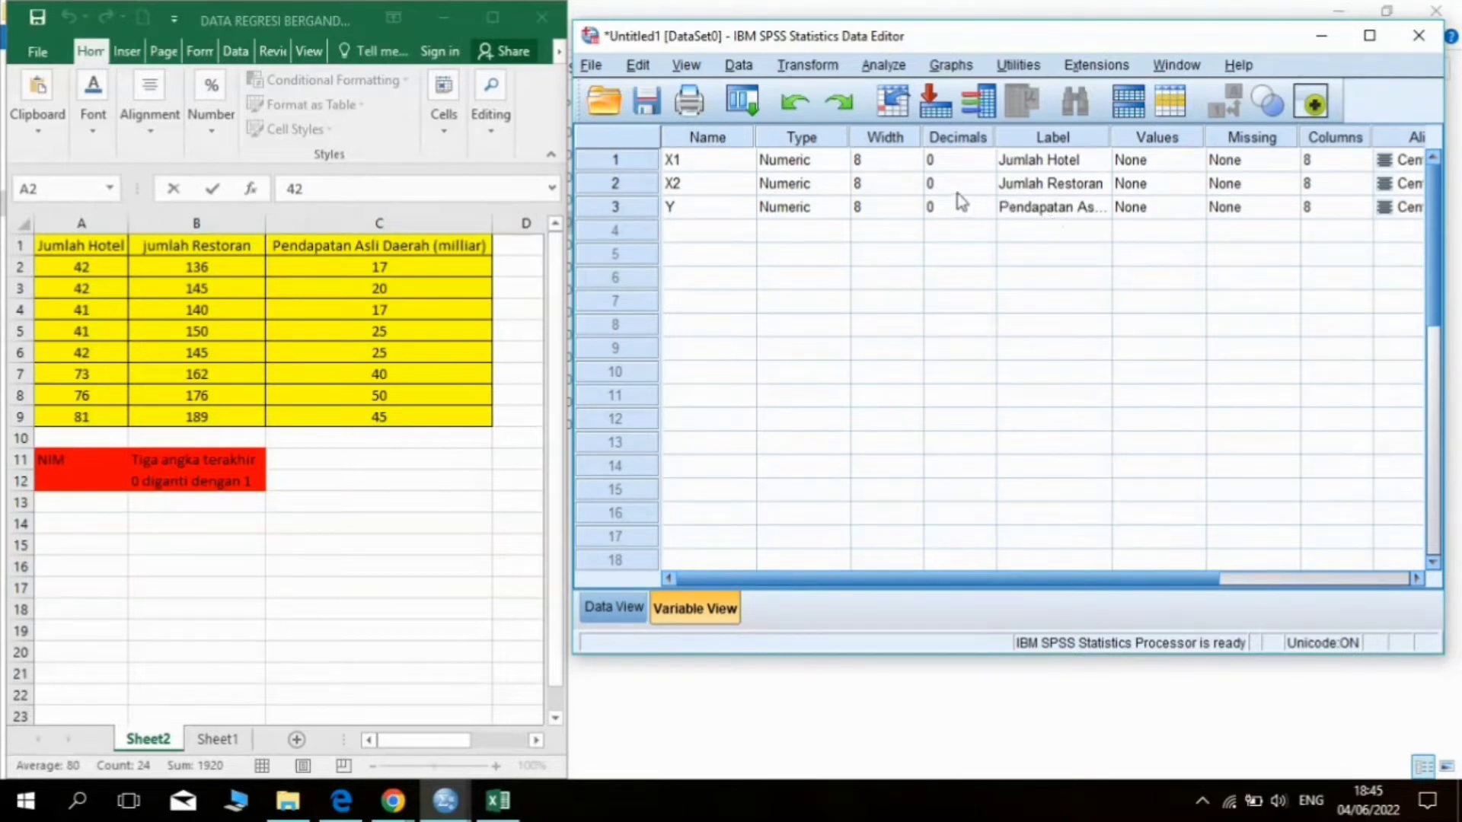
{"action": "left_click", "coordinate": [882, 66]}
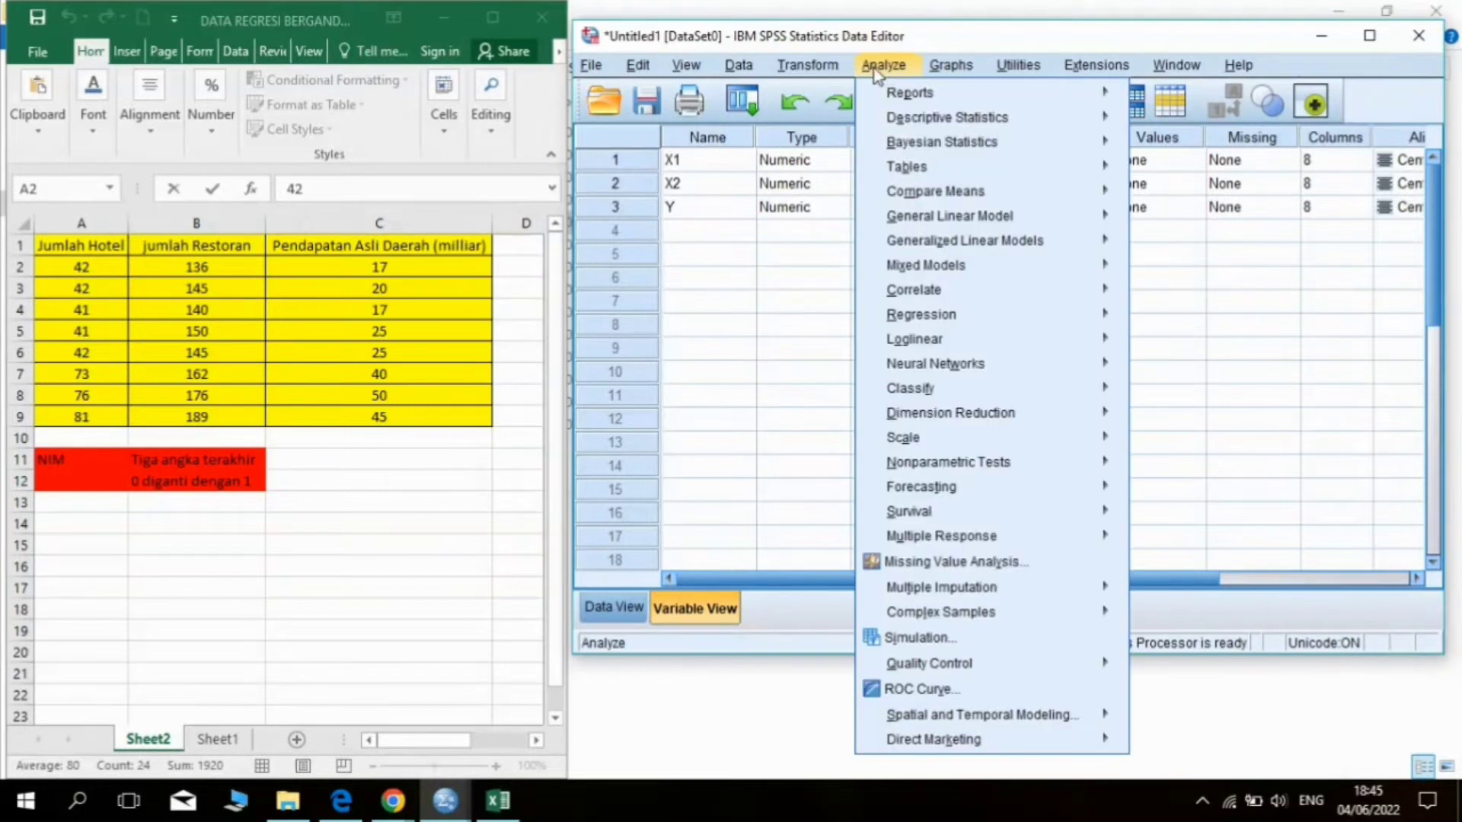
{"action": "mouse_move", "coordinate": [1003, 322]}
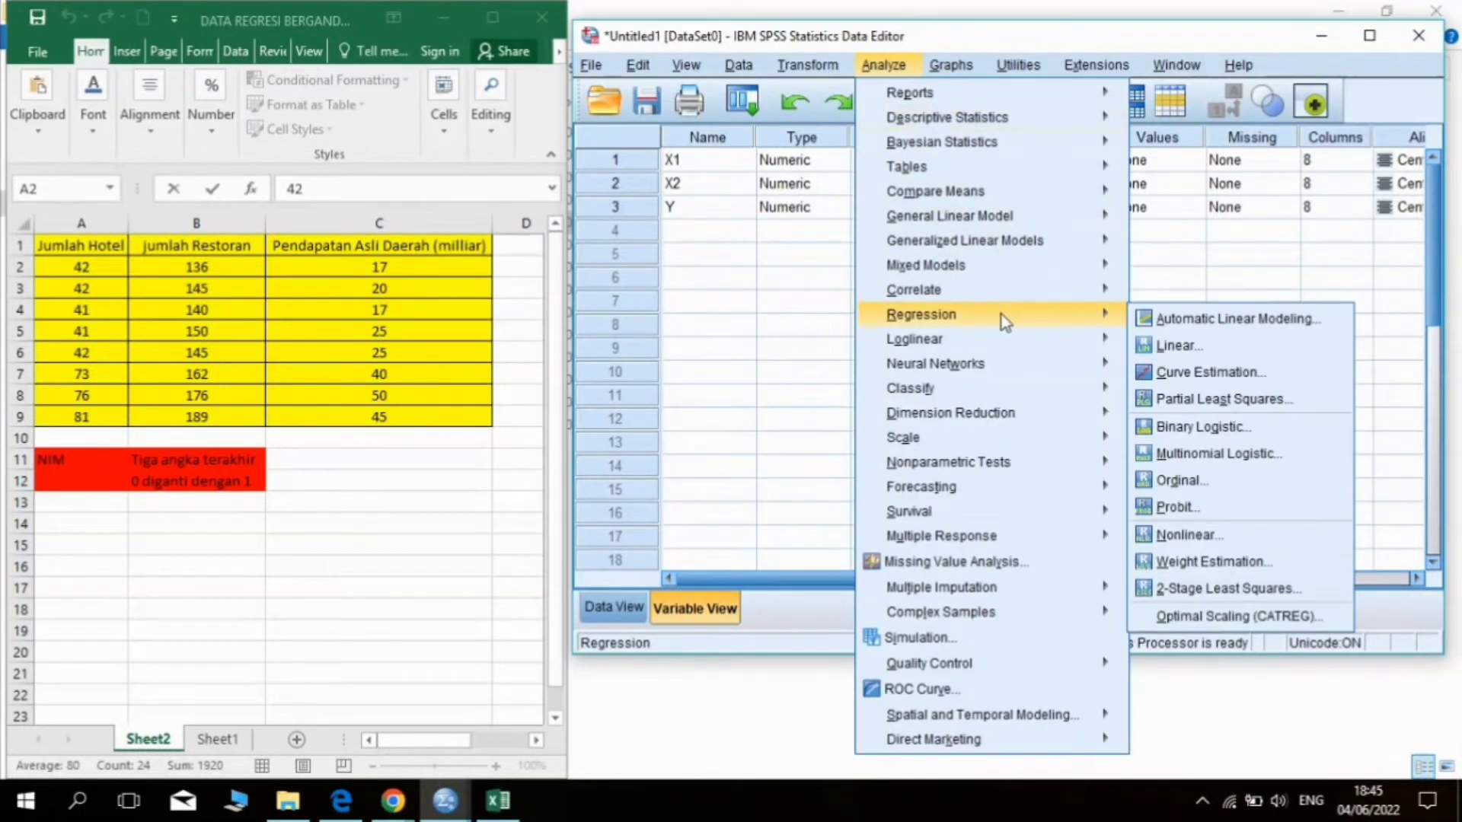
{"action": "left_click", "coordinate": [1154, 345]}
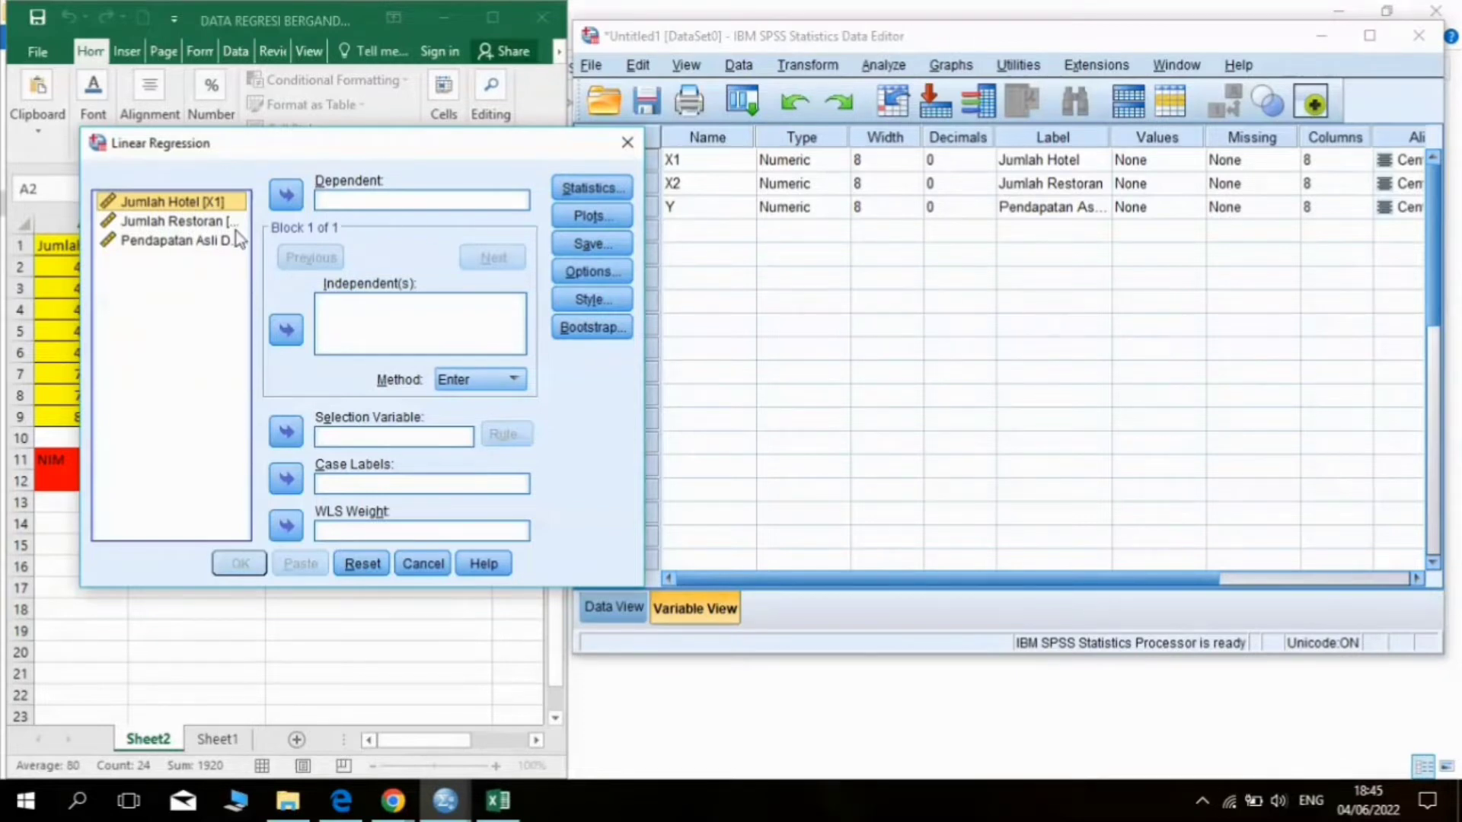
{"action": "left_click", "coordinate": [212, 242]}
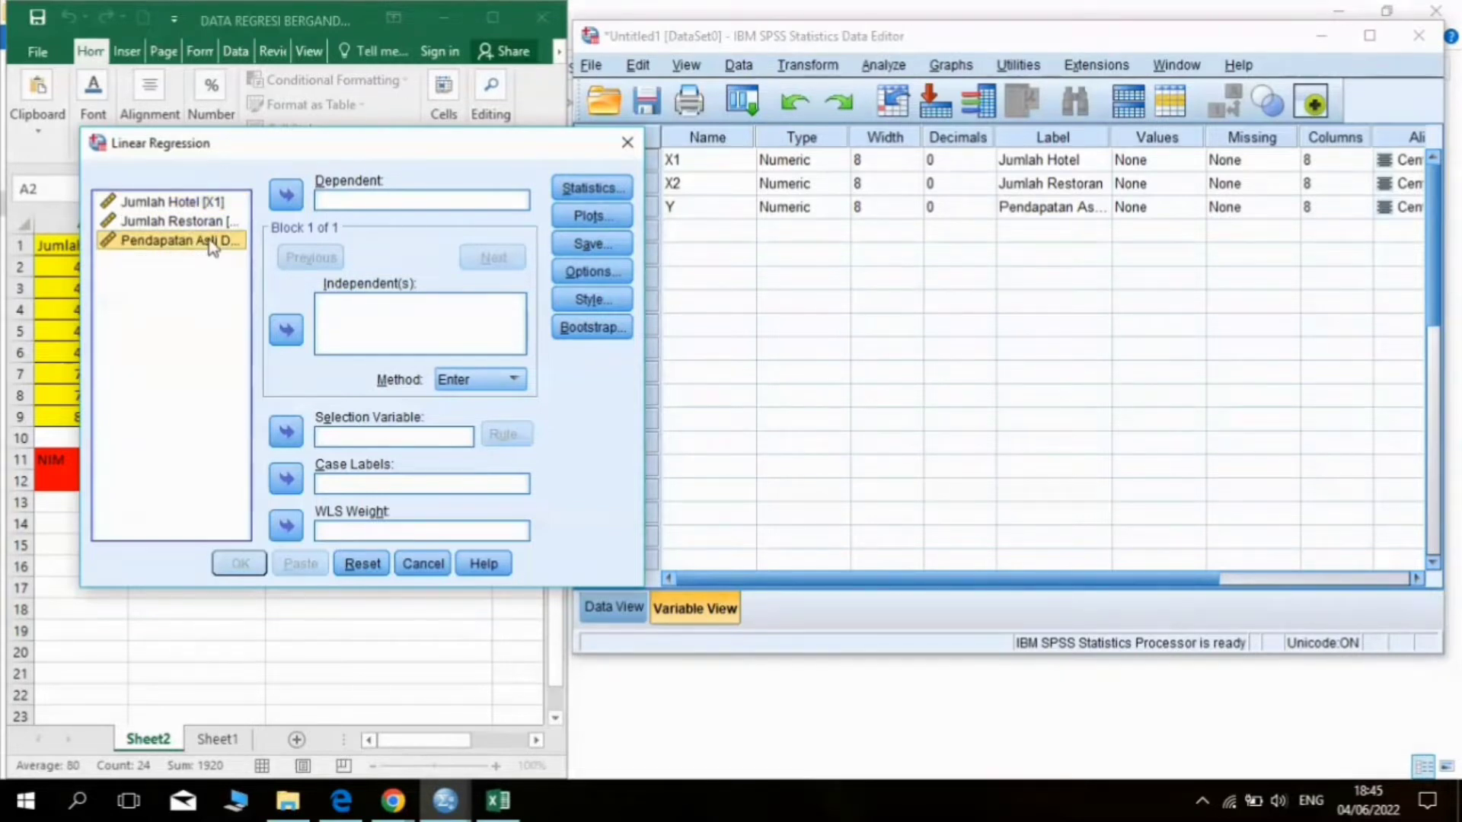
{"action": "left_click", "coordinate": [282, 196]}
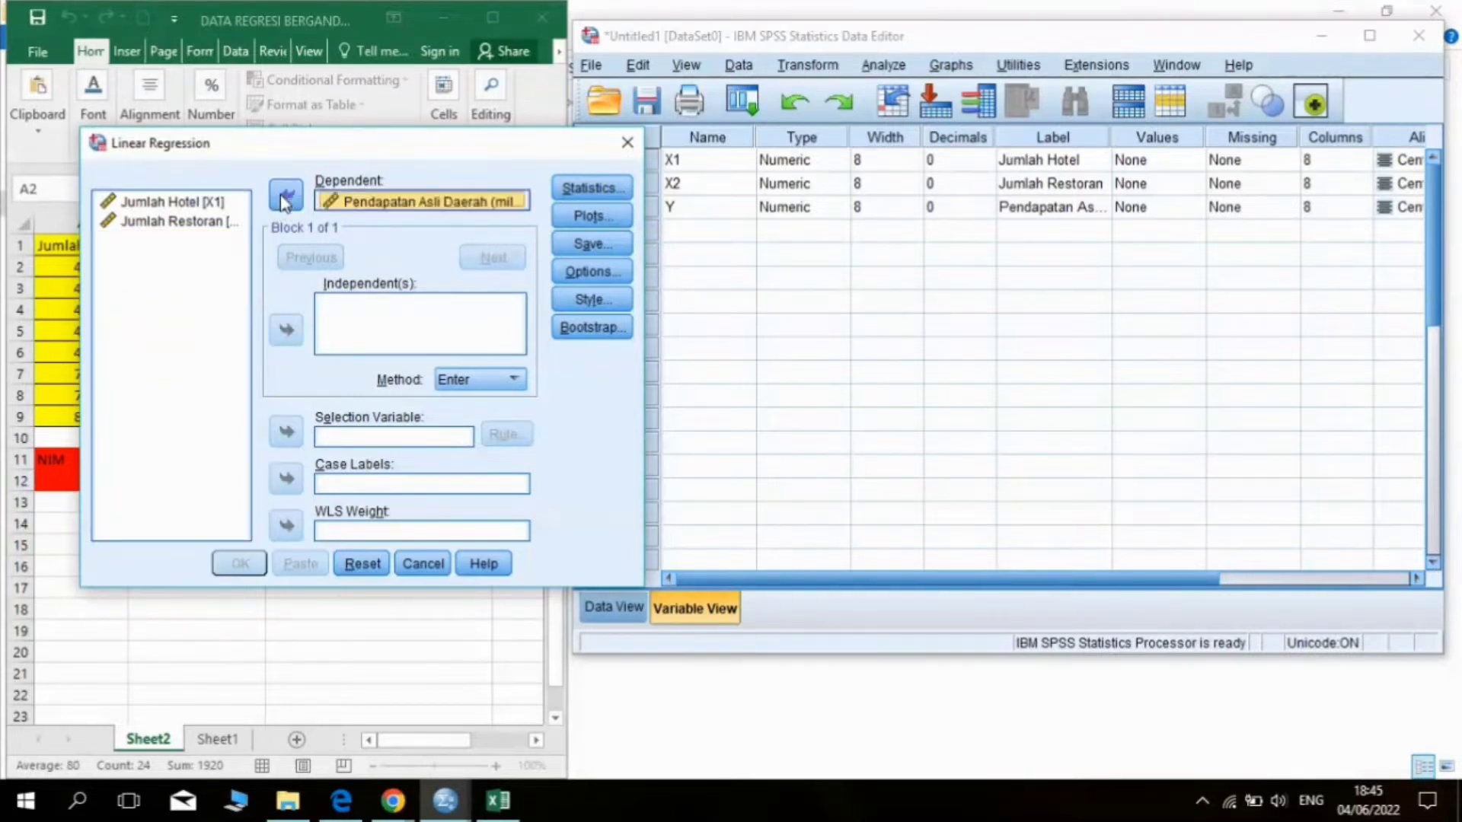
Step: Add Jumlah Hotel (X1) and Jumlah Restoran (X2) as the independent variables of the regression
{"action": "left_click", "coordinate": [204, 203]}
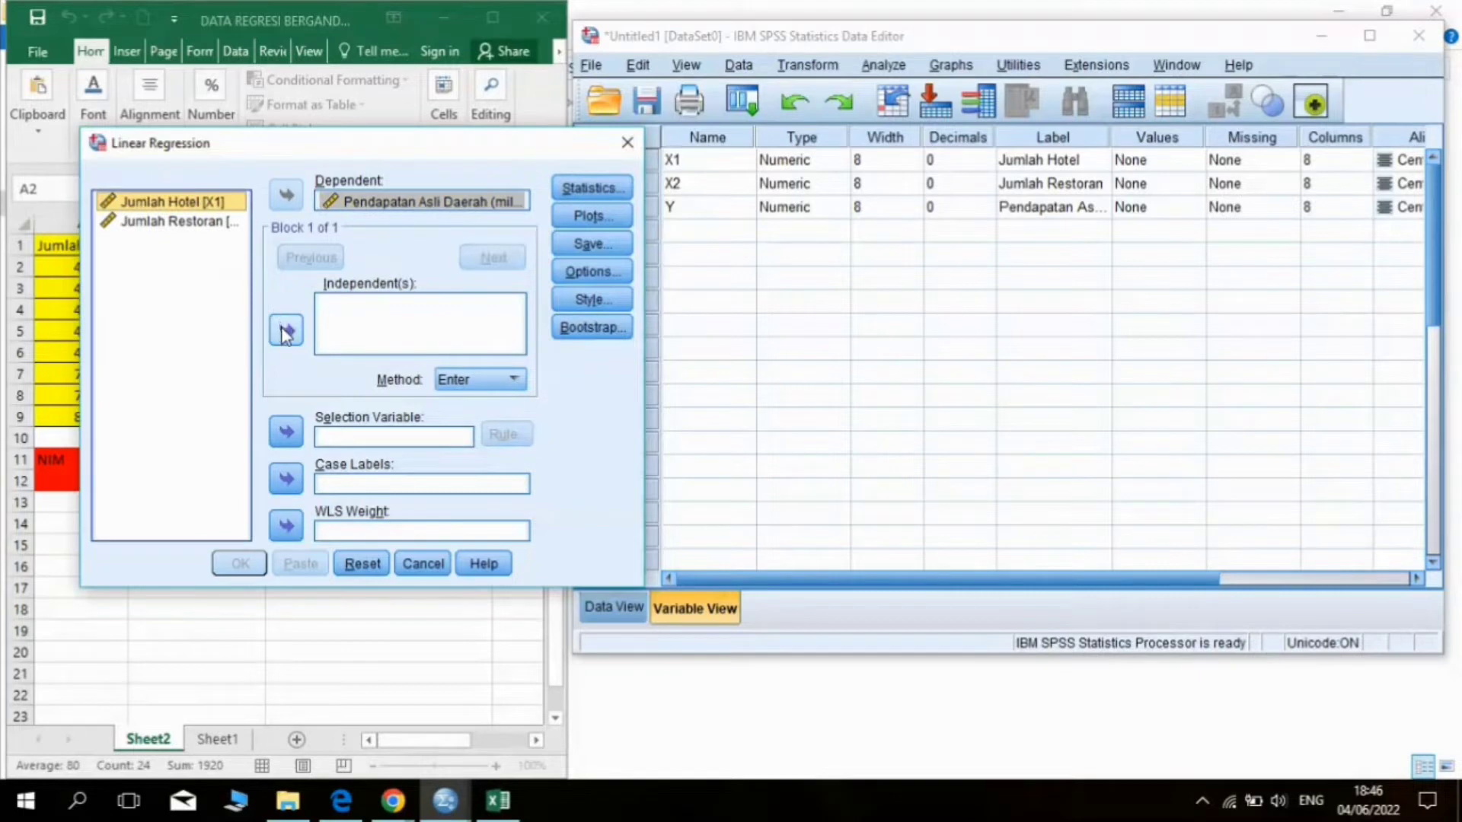
{"action": "left_click", "coordinate": [286, 333]}
{"action": "left_click", "coordinate": [213, 221]}
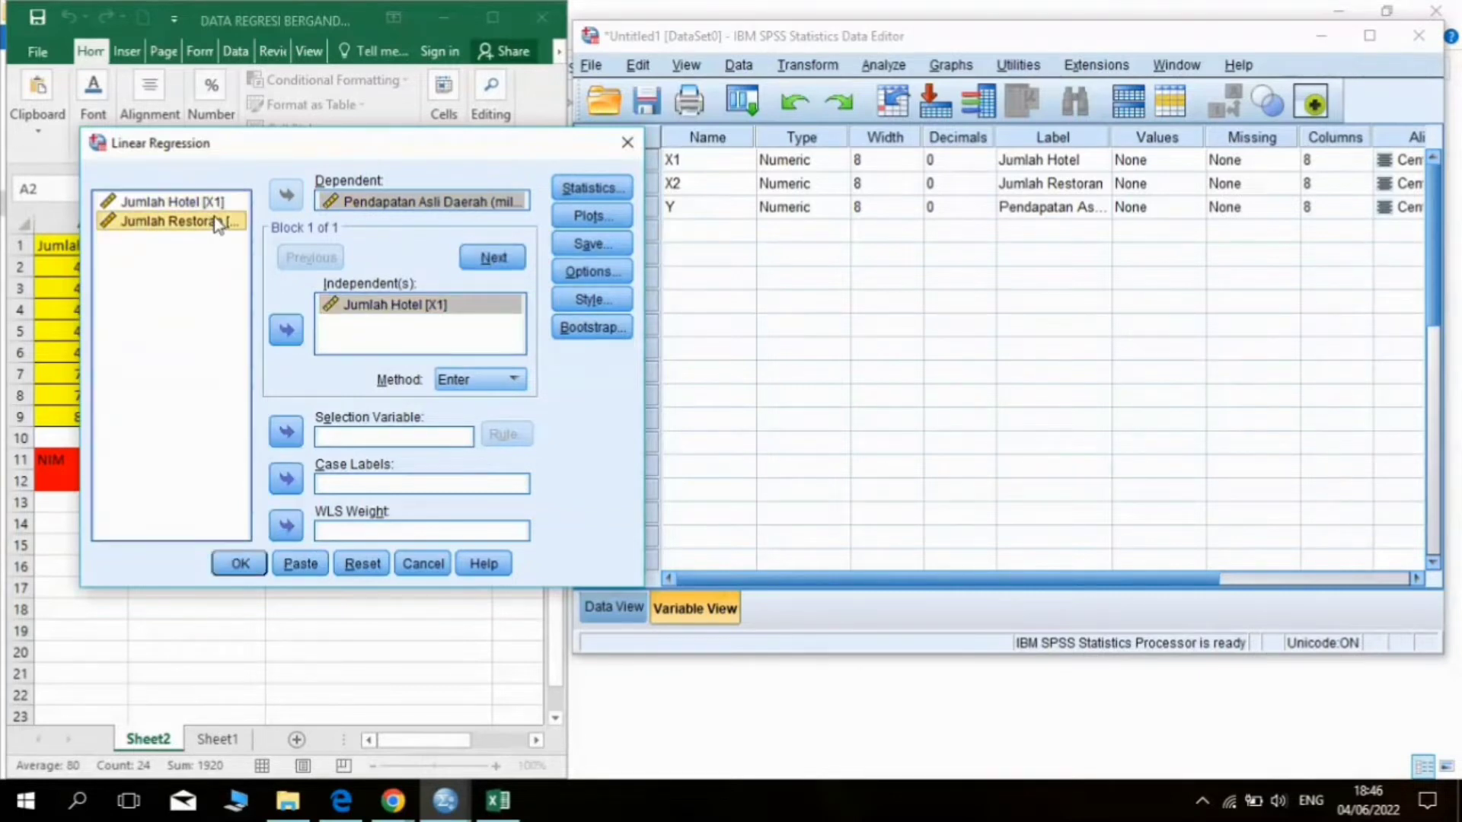
{"action": "left_click", "coordinate": [285, 340]}
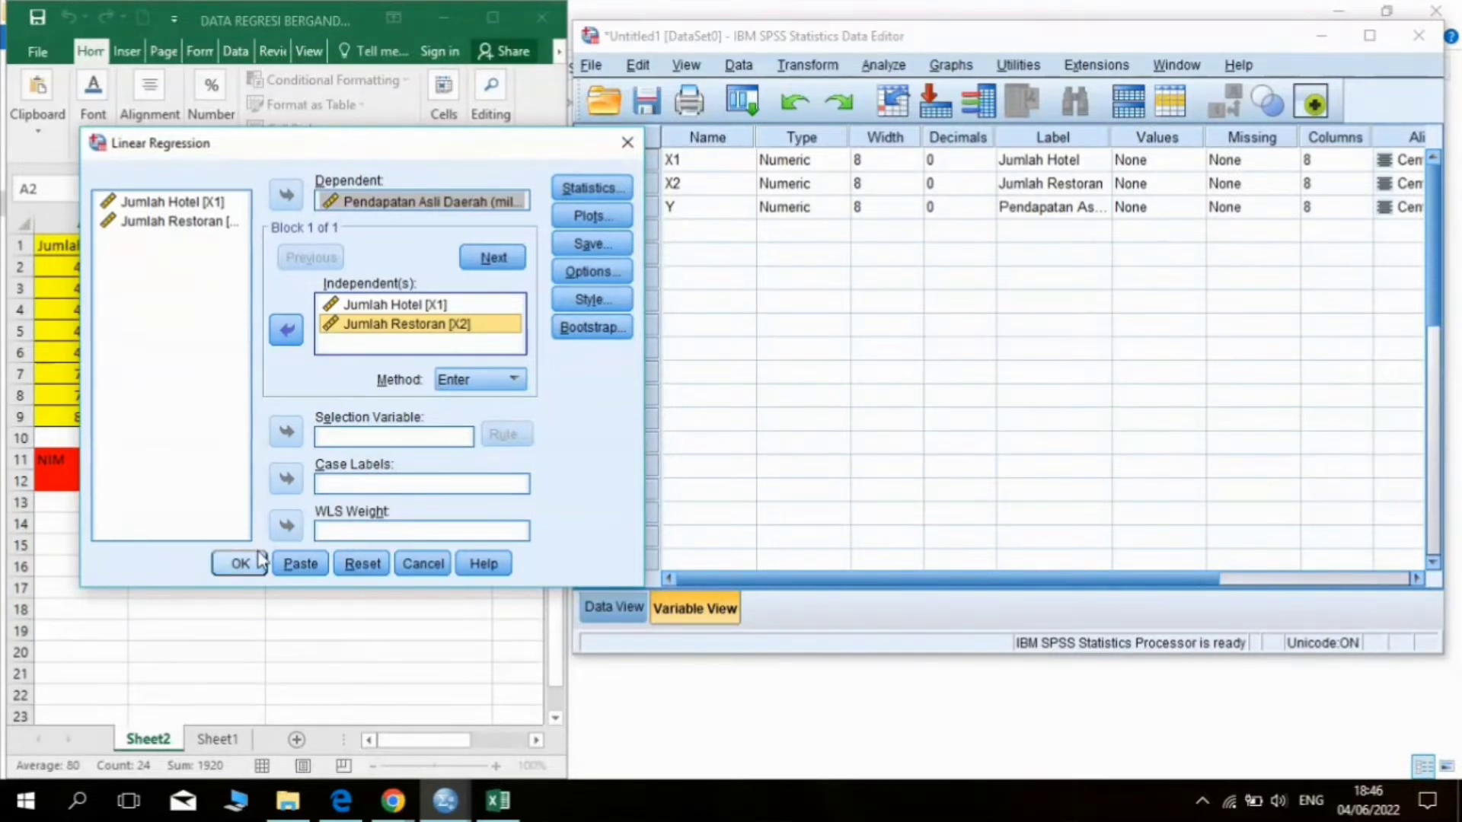
Step: Include the R squared change statistic in the linear regression and run the analysis
{"action": "left_click", "coordinate": [579, 191]}
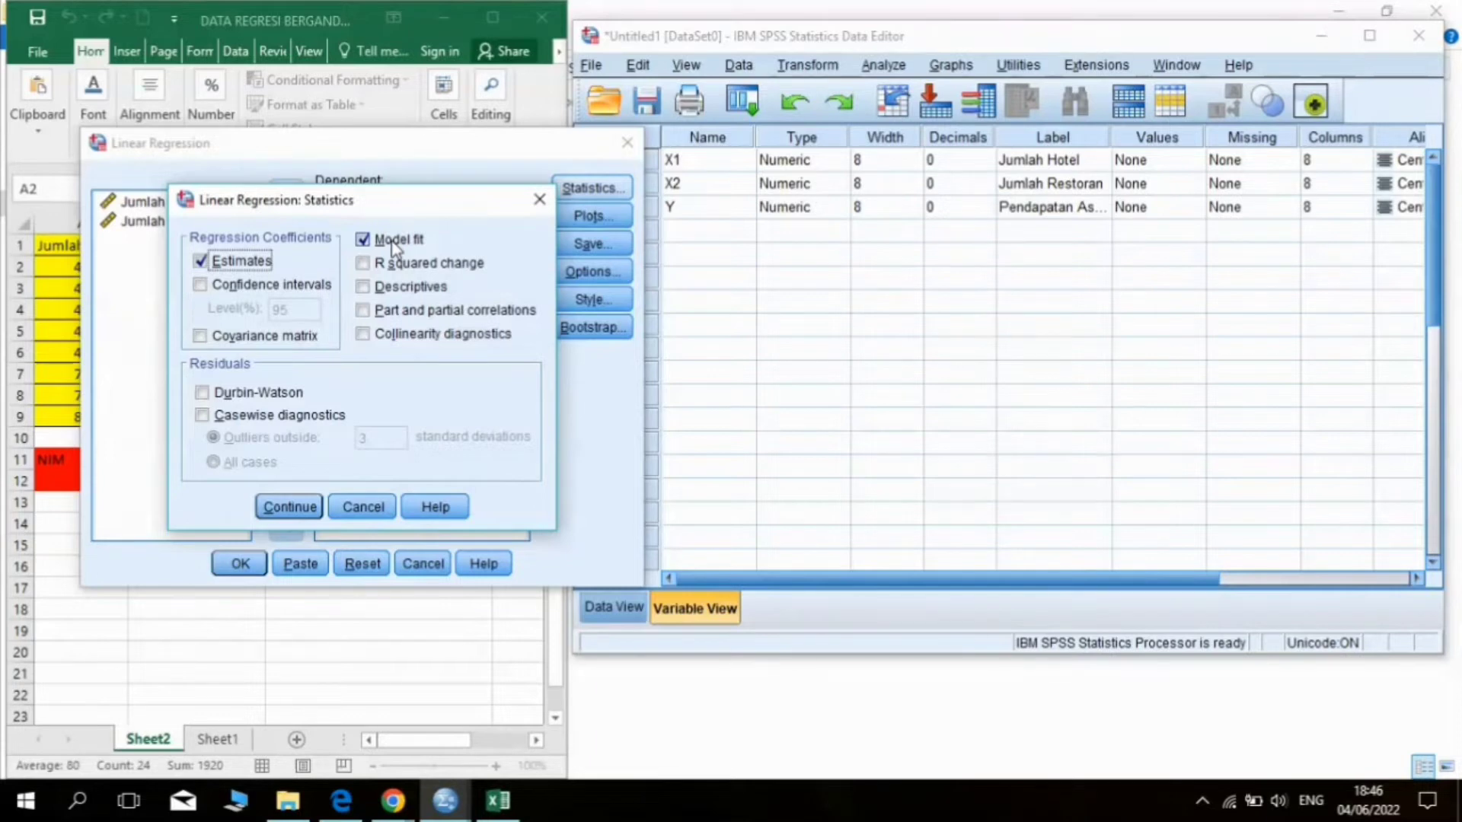
{"action": "left_click", "coordinate": [364, 264]}
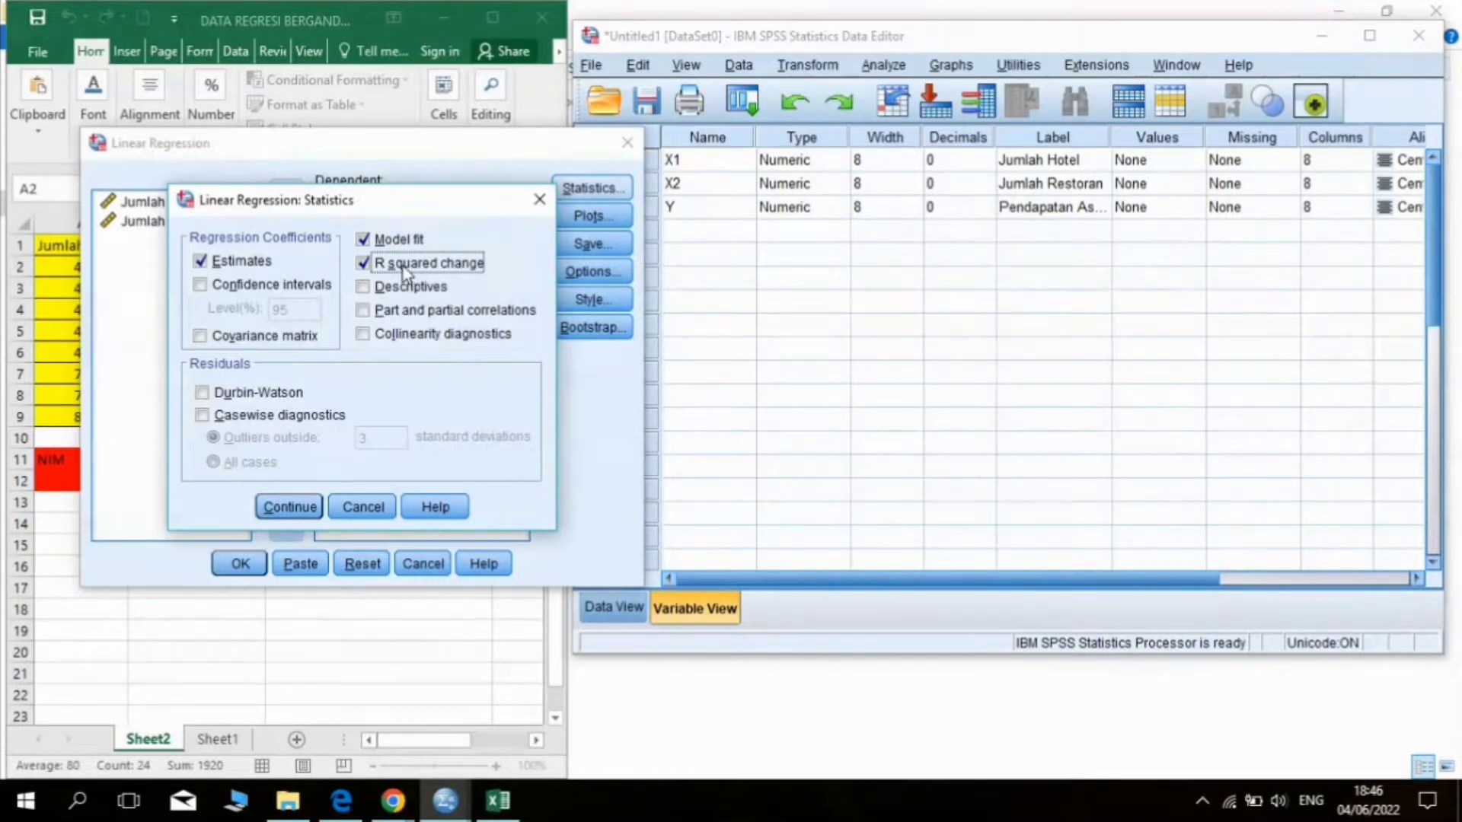
{"action": "left_click", "coordinate": [301, 506]}
{"action": "left_click", "coordinate": [236, 565]}
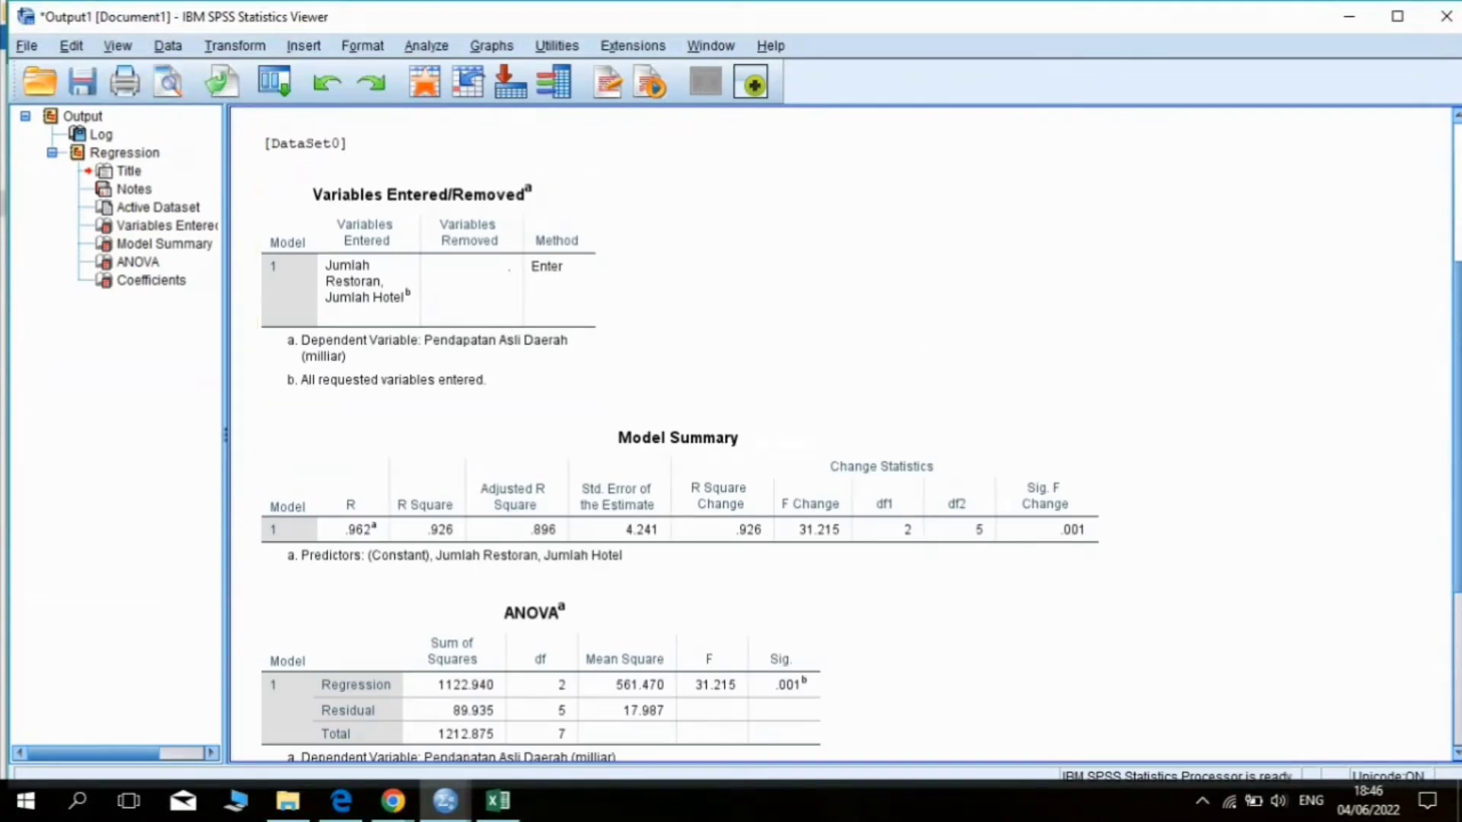
Step: Examine the regression output, including the Variables Entered/Removed, Model Summary, ANOVA and Coefficients tables
{"action": "scroll", "coordinate": [837, 434], "scroll_direction": "up", "scroll_amount": 5}
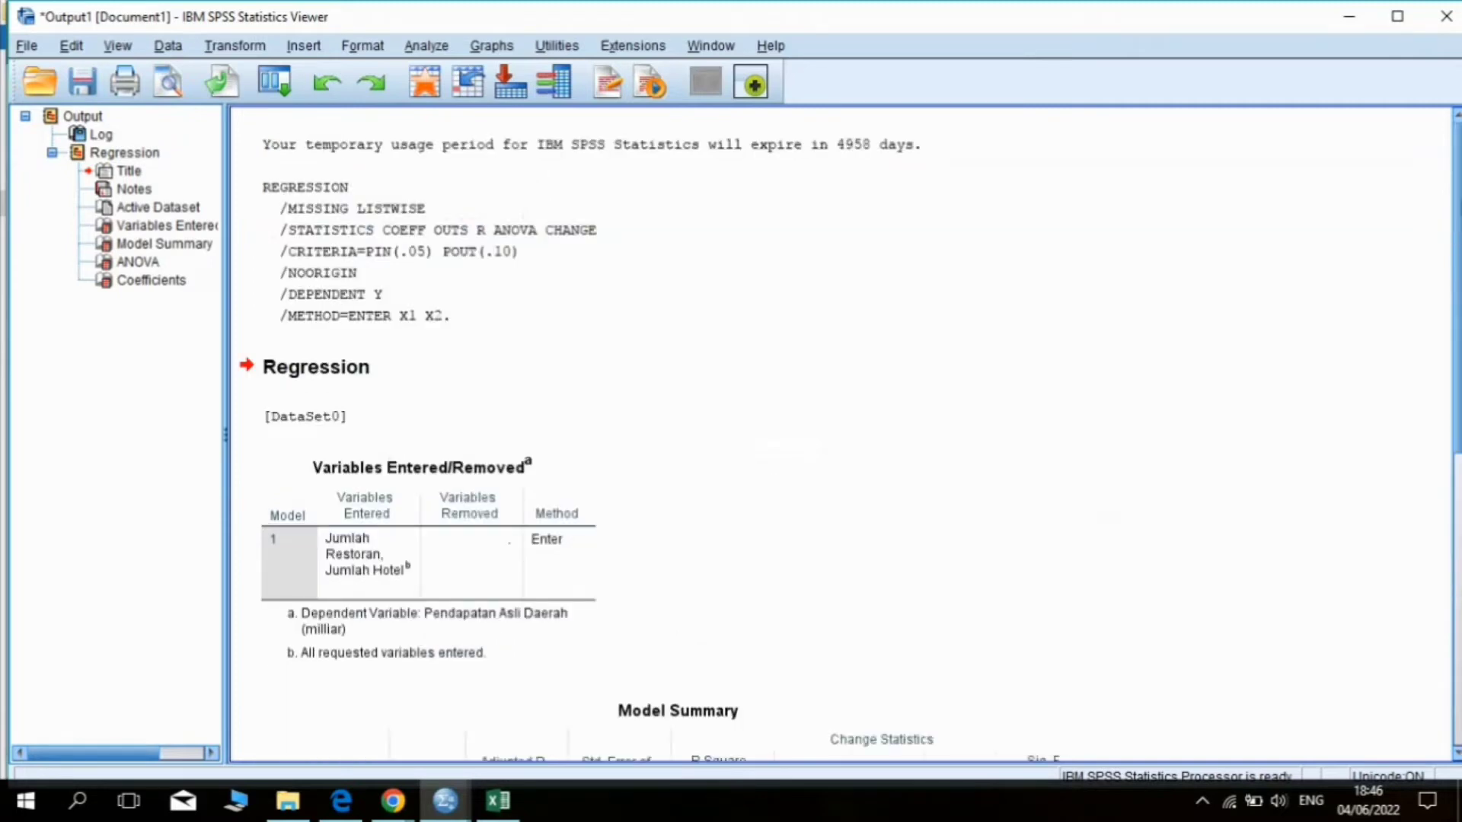
{"action": "scroll", "coordinate": [838, 434], "scroll_direction": "down", "scroll_amount": 3}
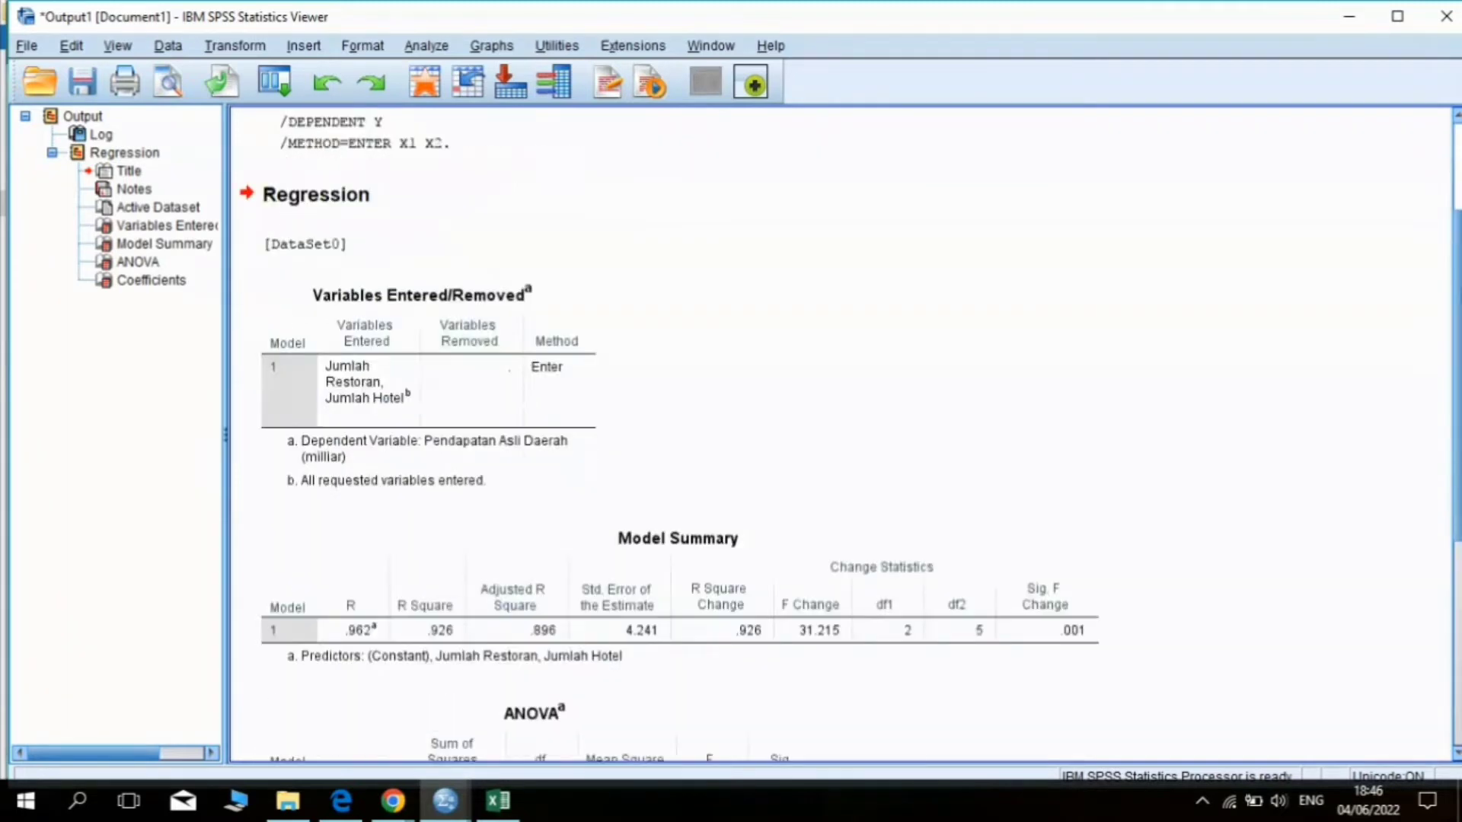
{"action": "scroll", "coordinate": [1454, 408], "scroll_direction": "down", "scroll_amount": 4}
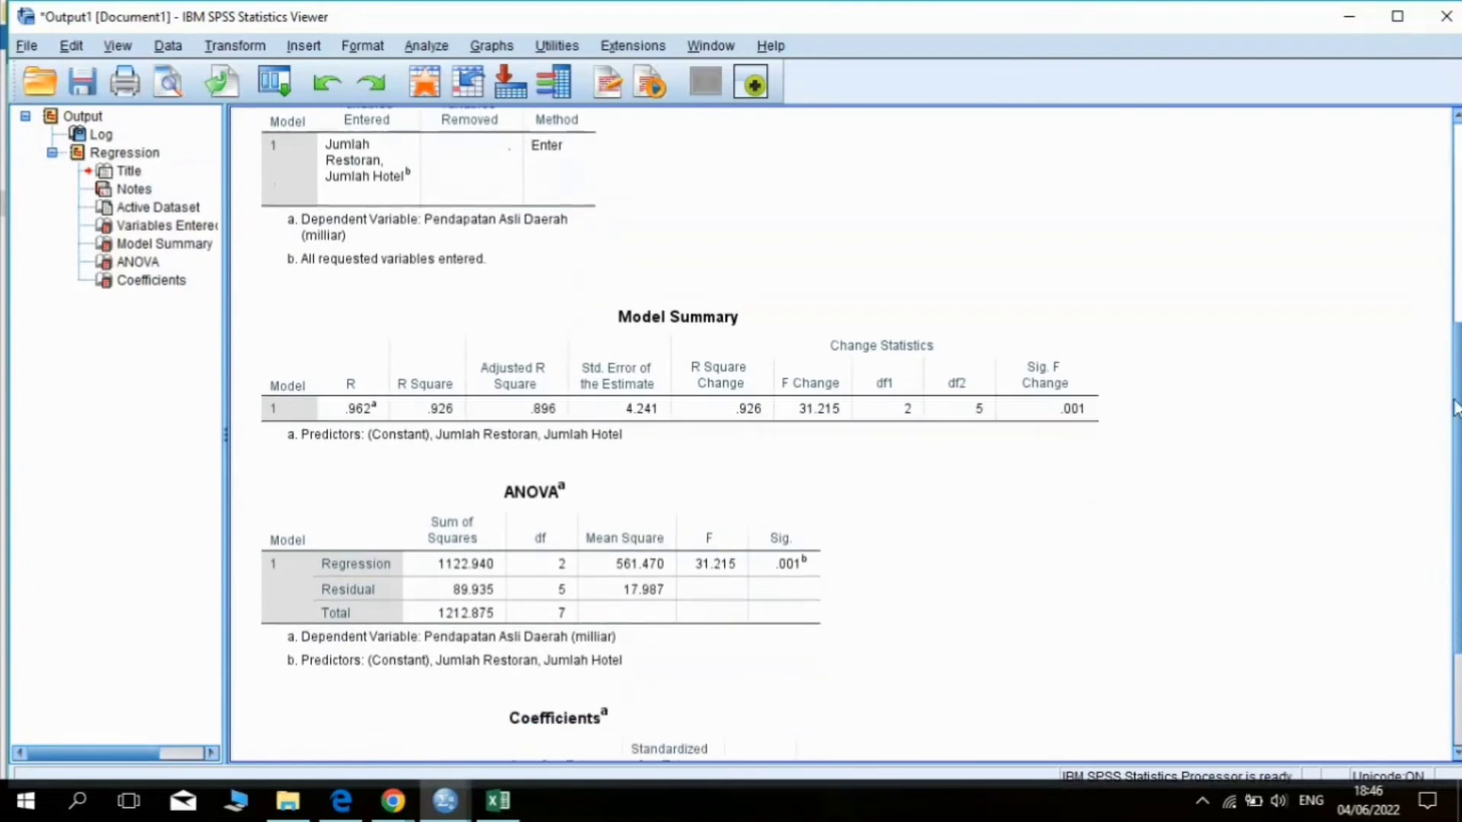
{"action": "scroll", "coordinate": [1454, 408], "scroll_direction": "down", "scroll_amount": 3}
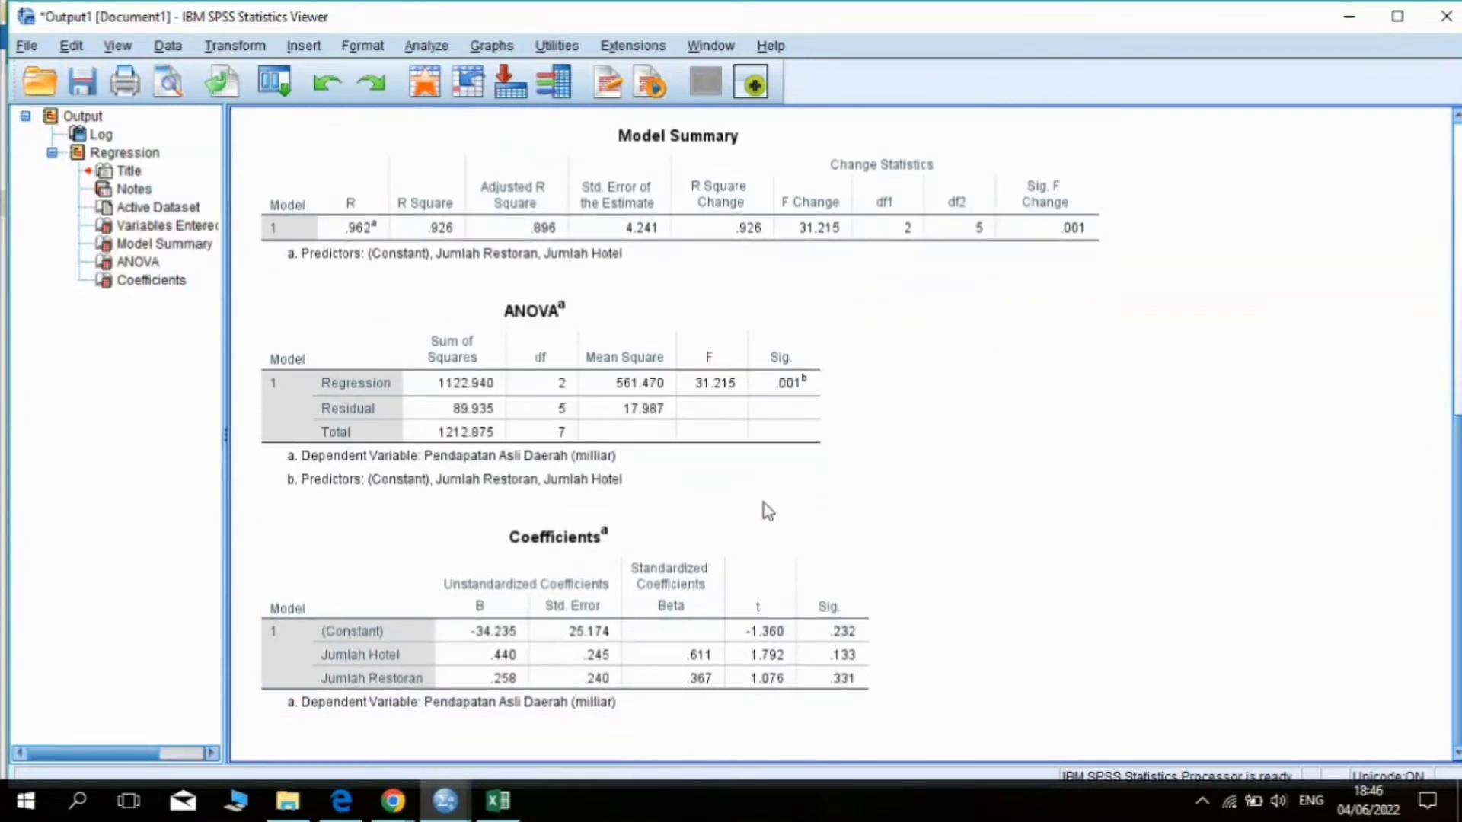
{"action": "left_click", "coordinate": [744, 405]}
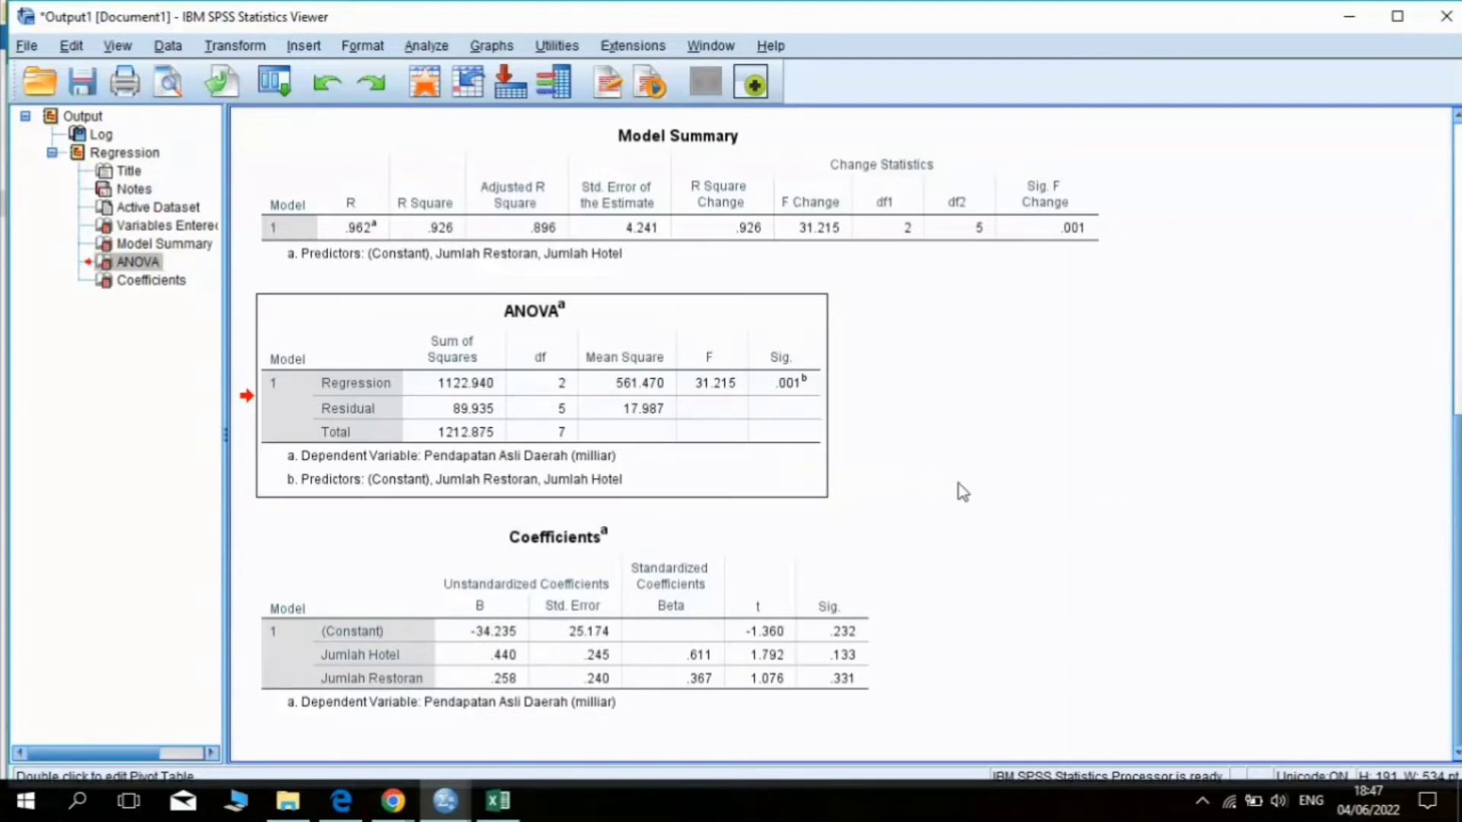
{"action": "scroll", "coordinate": [1451, 295], "scroll_direction": "up", "scroll_amount": 6}
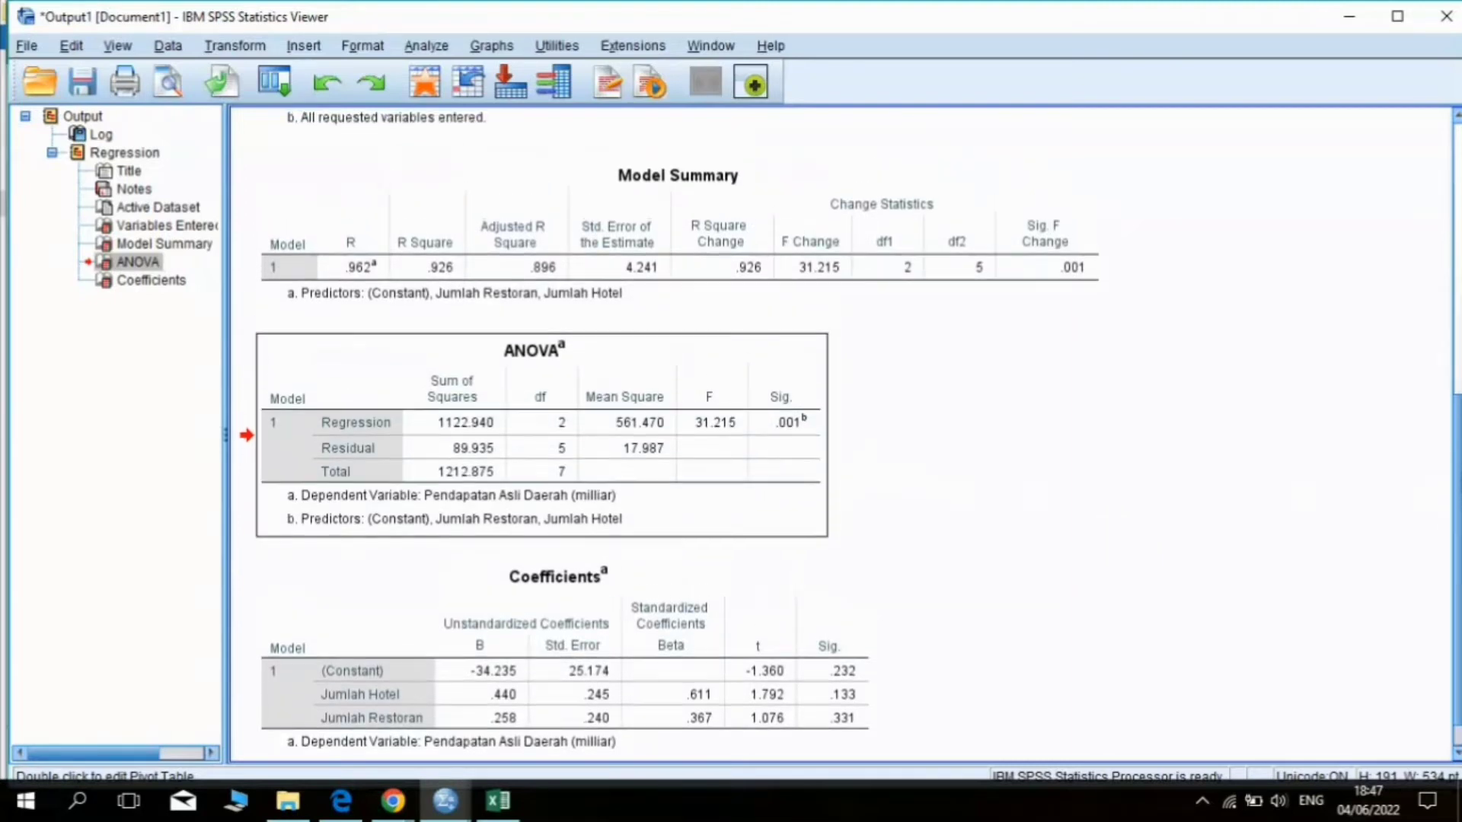
{"action": "scroll", "coordinate": [1451, 295], "scroll_direction": "up", "scroll_amount": 3}
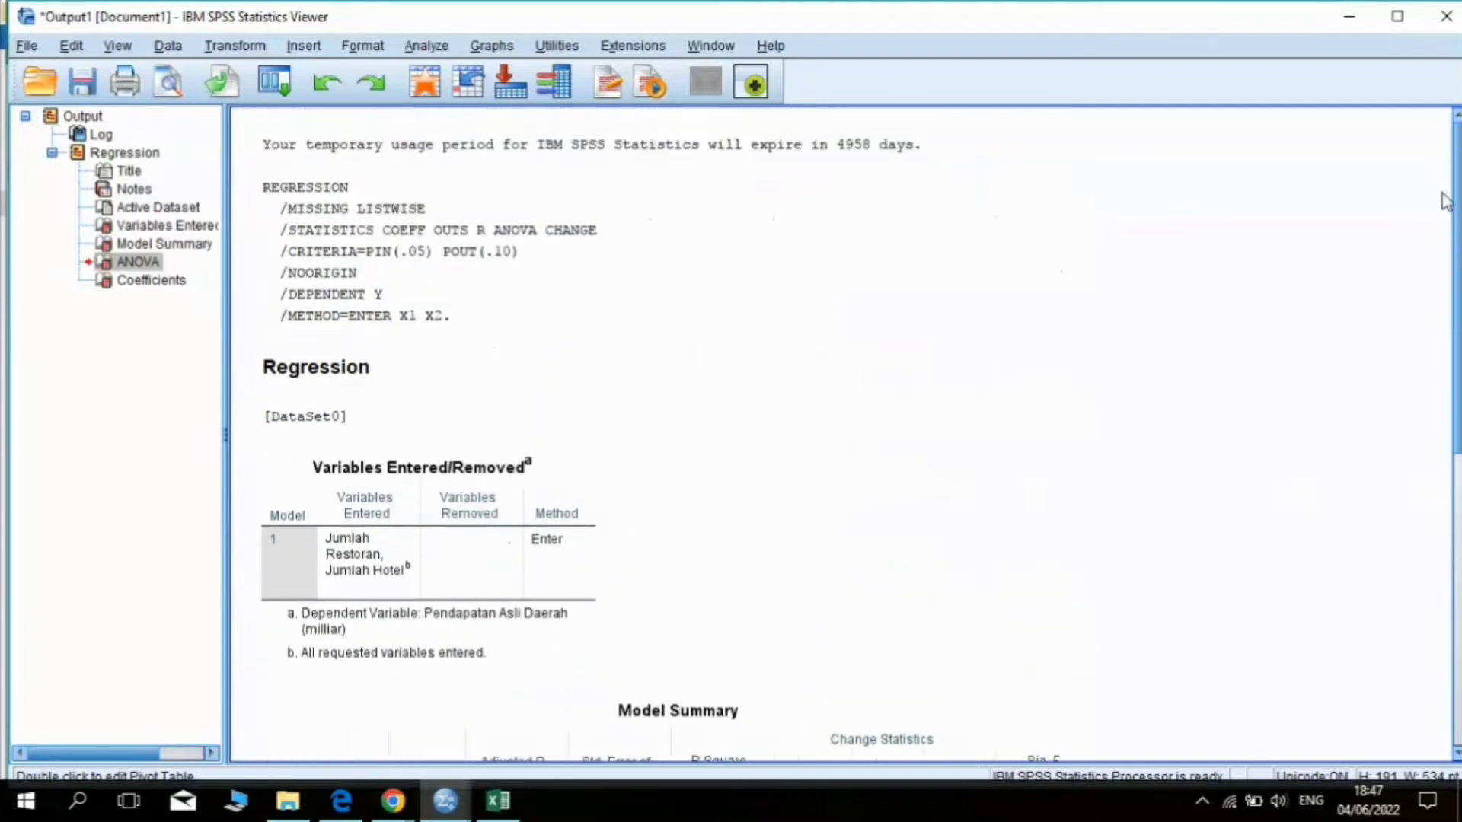
{"action": "scroll", "coordinate": [1444, 228], "scroll_direction": "down", "scroll_amount": 5}
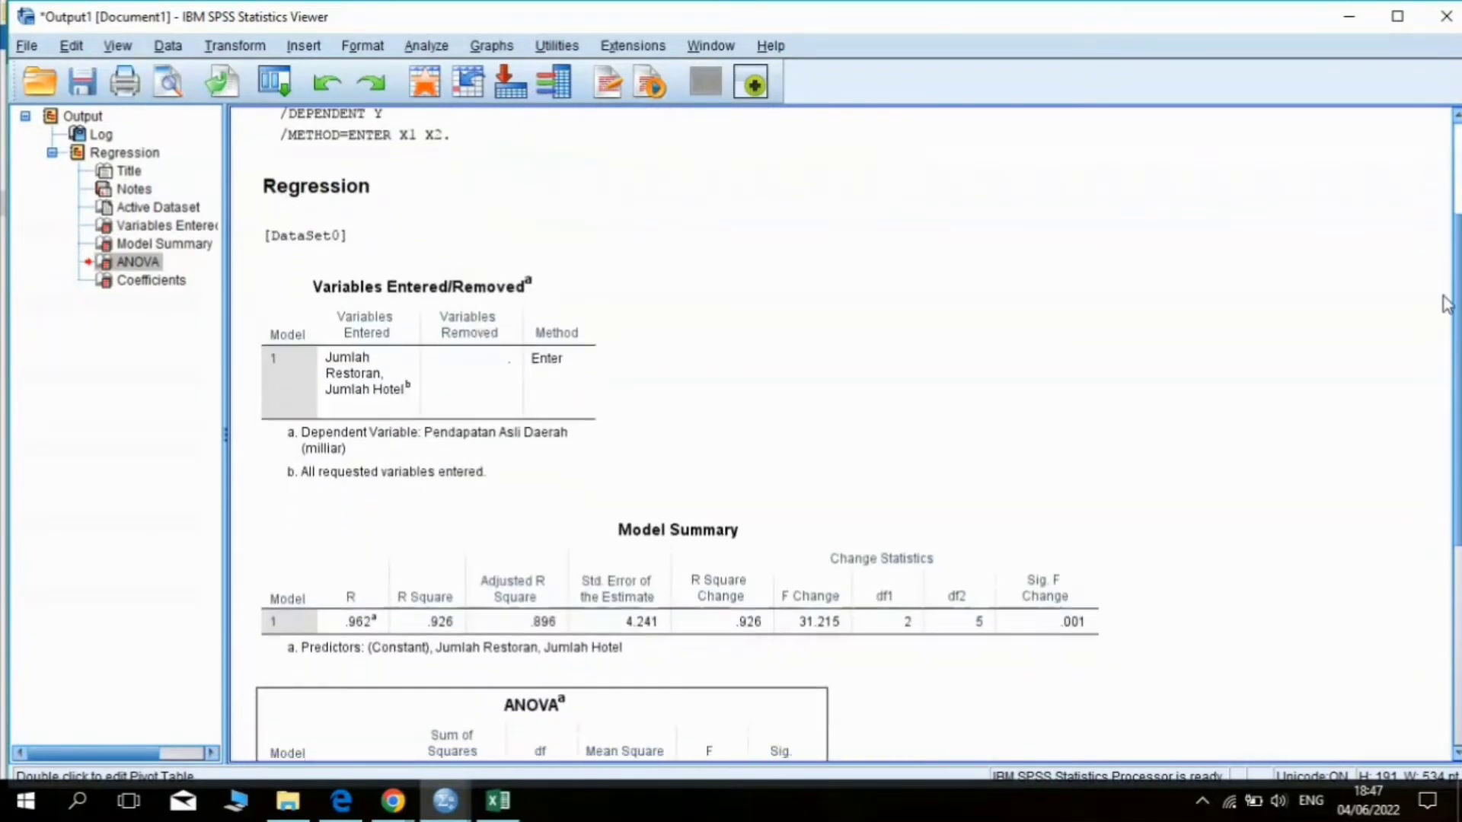
{"action": "scroll", "coordinate": [1450, 415], "scroll_direction": "down", "scroll_amount": 3}
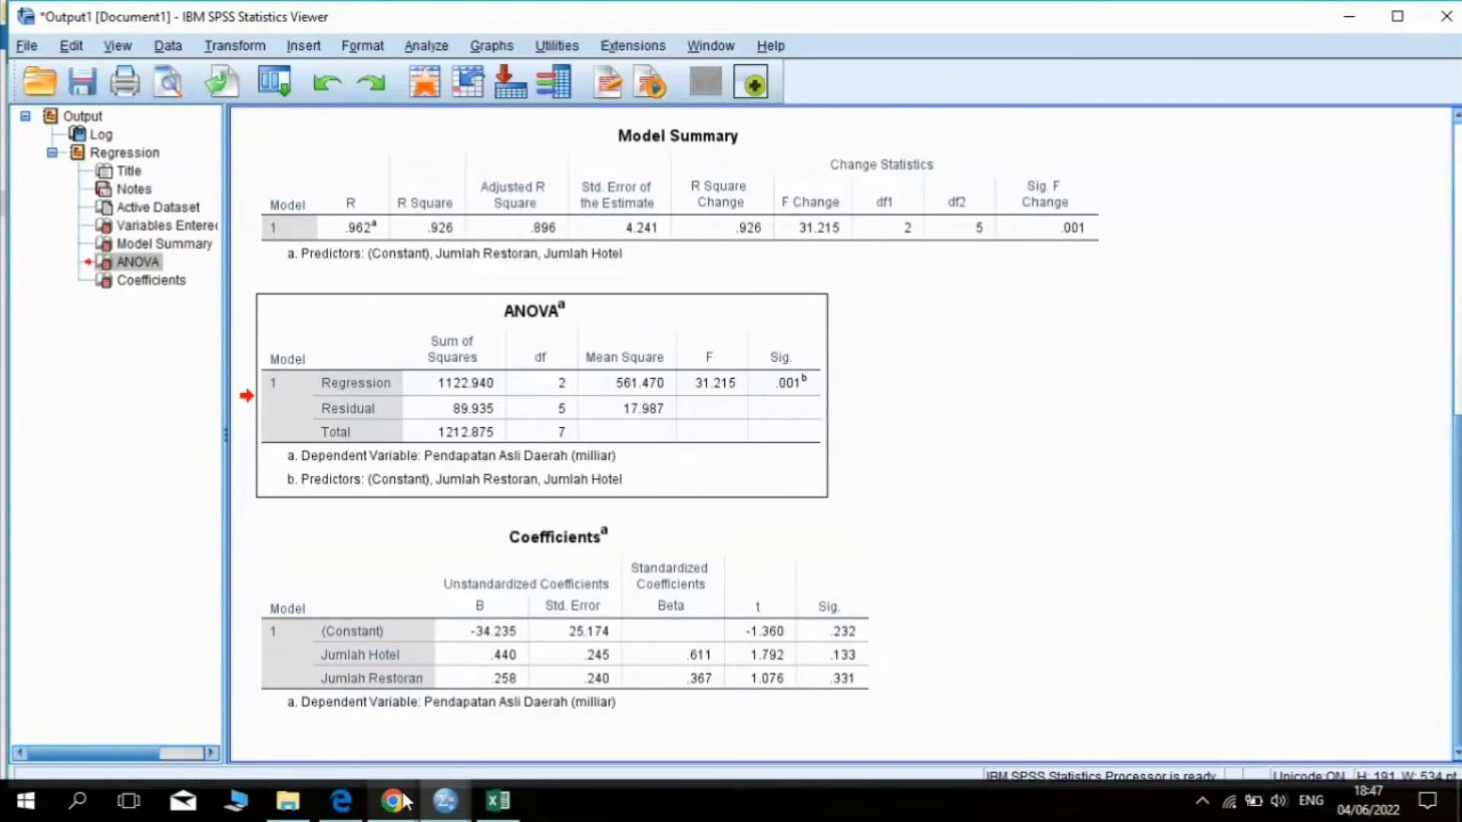
Step: Switch to the PDF report in Microsoft Edge and review its simultaneous F test, multiple regression equation and partial T test sections
{"action": "mouse_move", "coordinate": [341, 800]}
{"action": "left_click", "coordinate": [349, 756]}
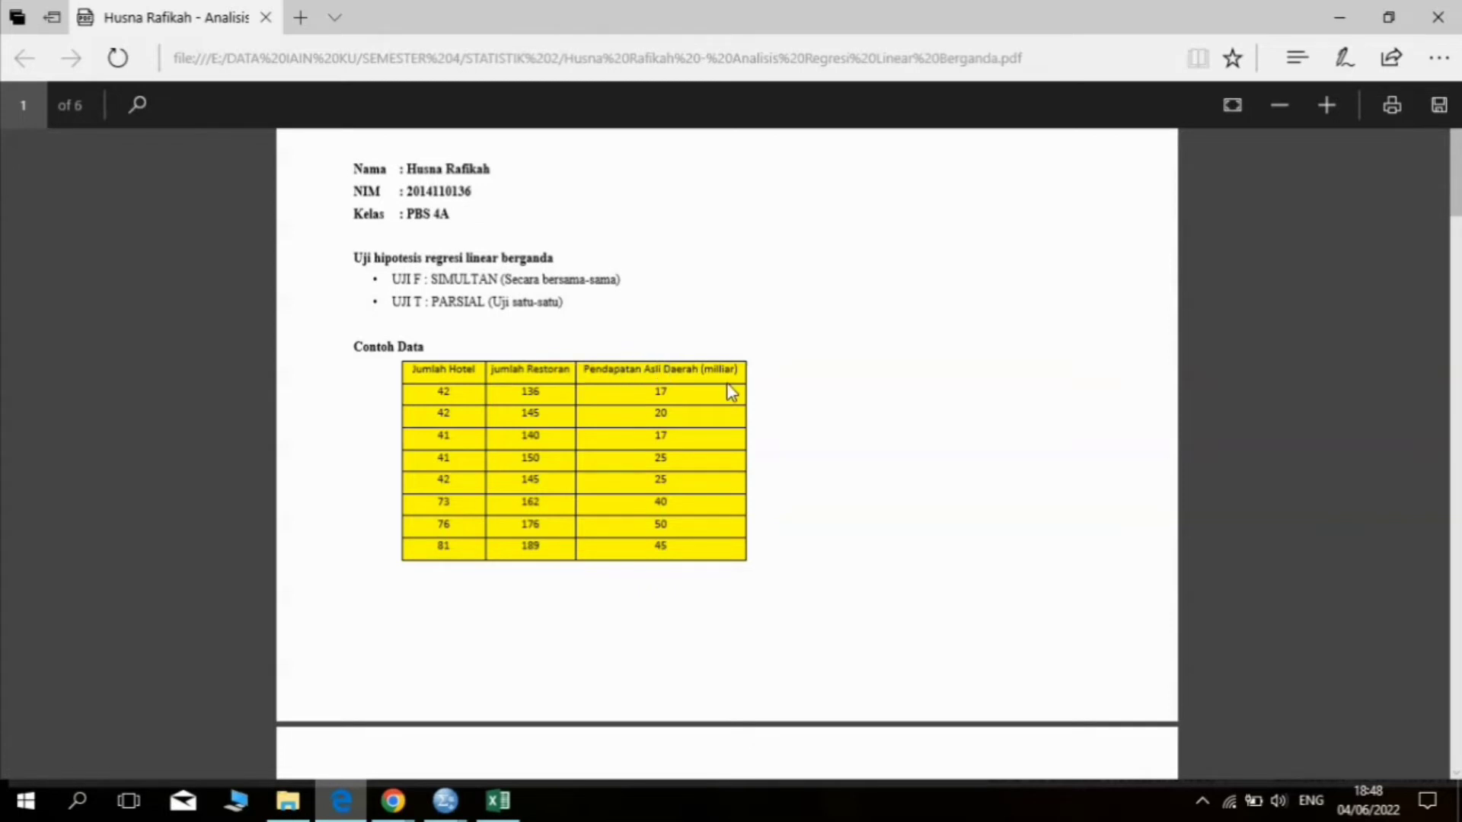
{"action": "scroll", "coordinate": [729, 390], "scroll_direction": "down", "scroll_amount": 8}
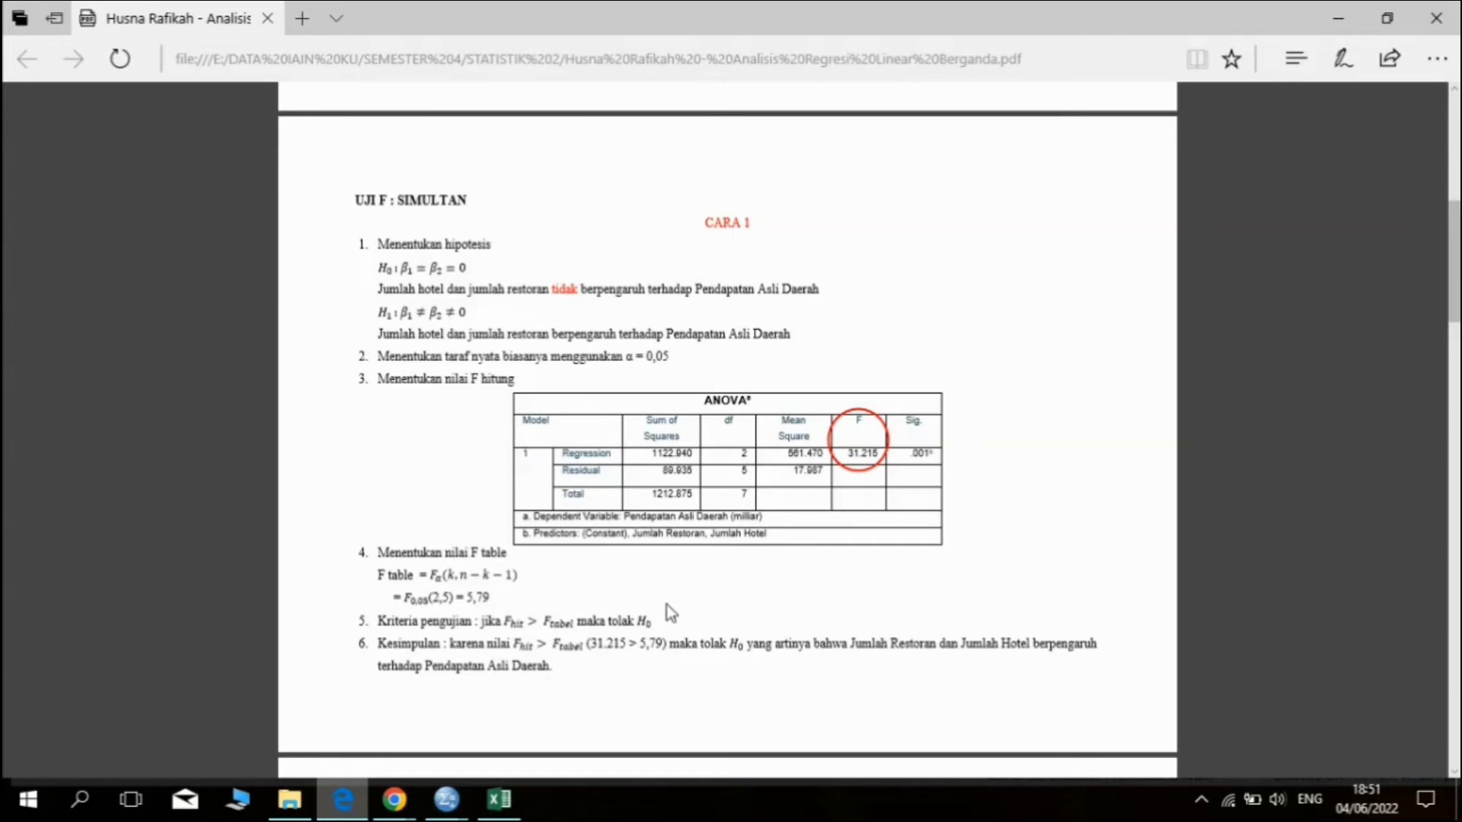
{"action": "scroll", "coordinate": [669, 612], "scroll_direction": "down", "scroll_amount": 10}
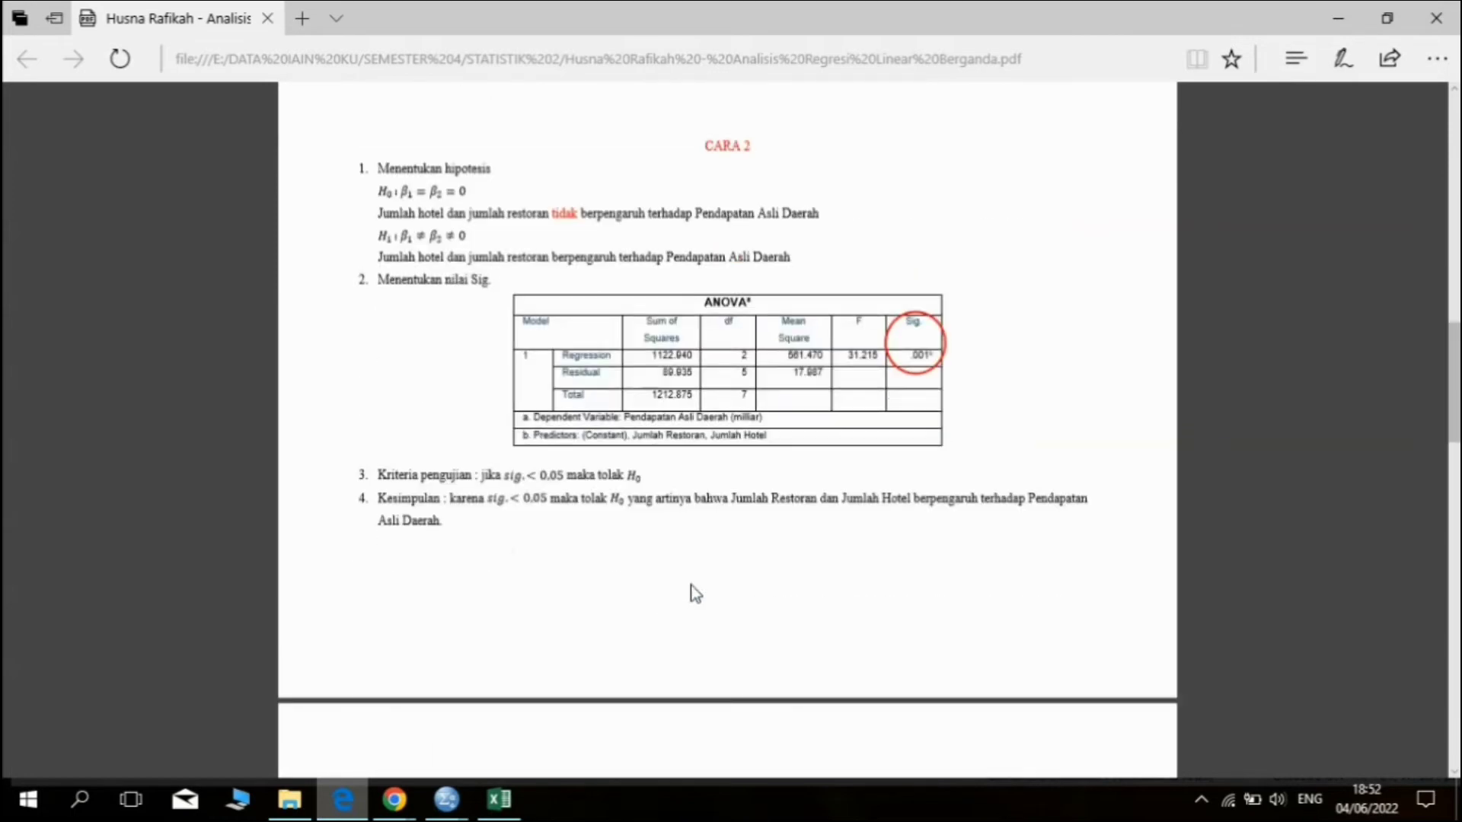
{"action": "scroll", "coordinate": [761, 548], "scroll_direction": "up", "scroll_amount": 1}
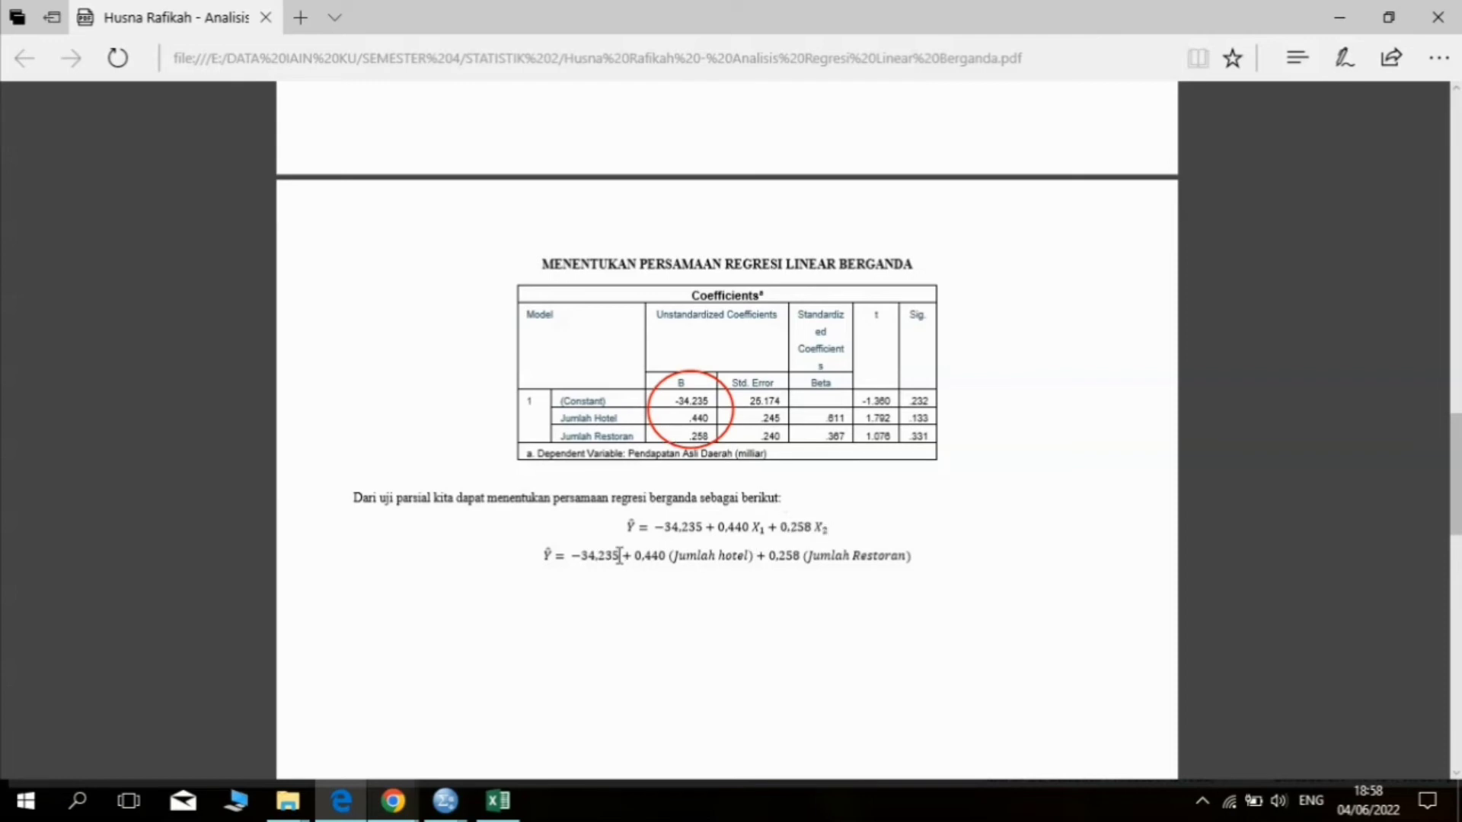
{"action": "left_click_drag", "start_coordinate": [545, 558], "coordinate": [1005, 561]}
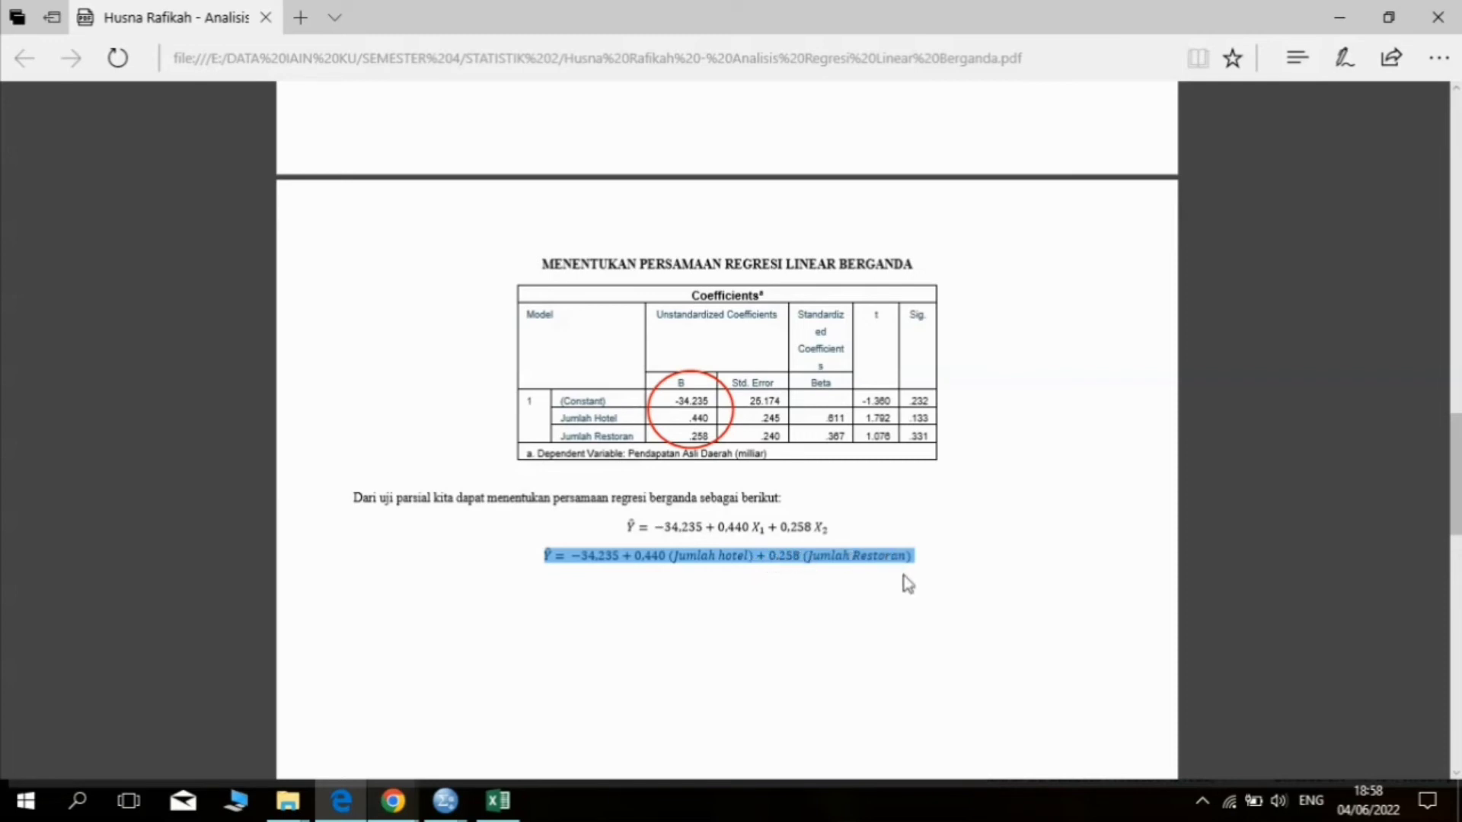
{"action": "left_click", "coordinate": [949, 526]}
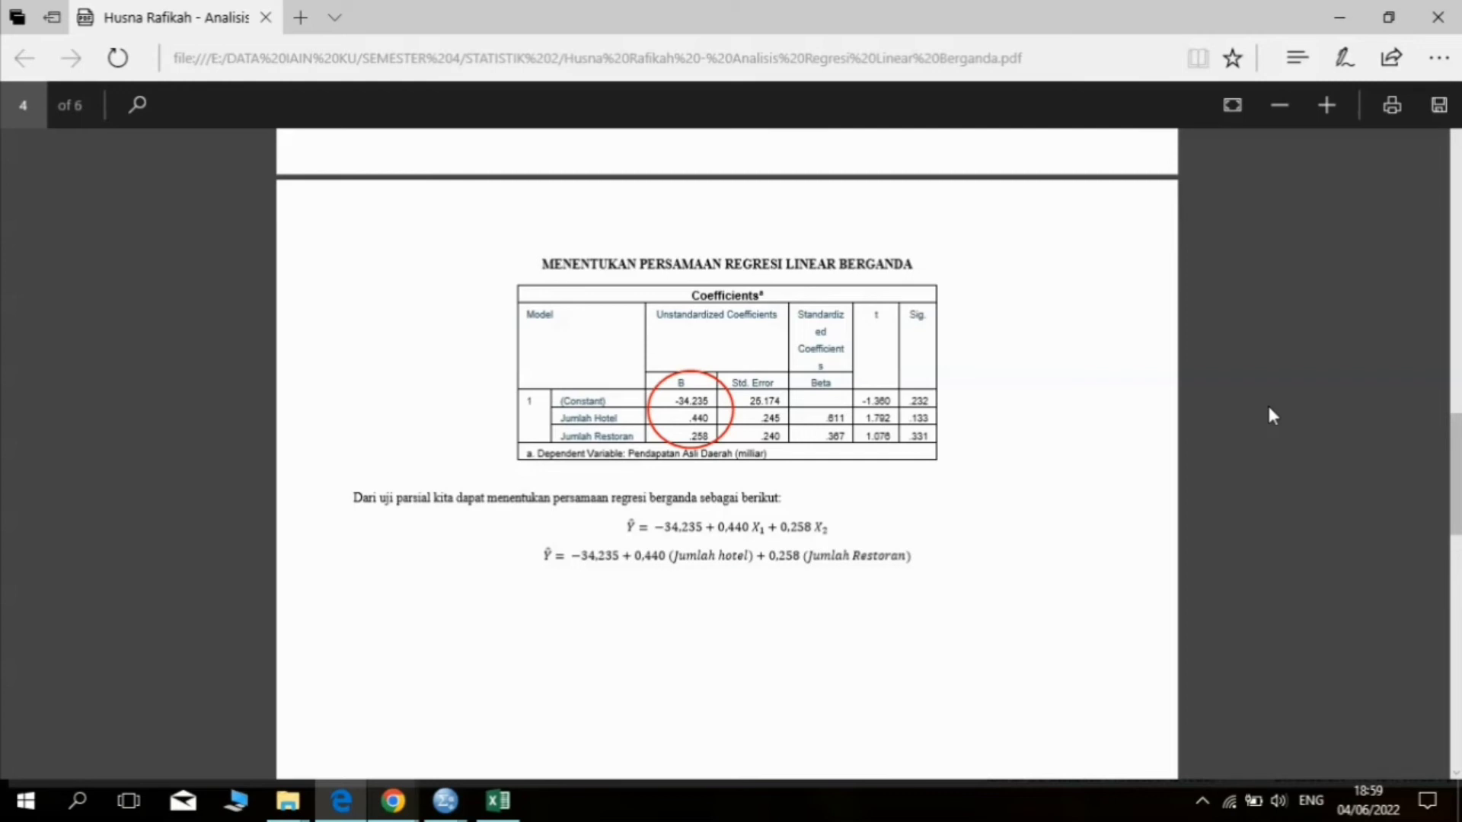
{"action": "scroll", "coordinate": [841, 522], "scroll_direction": "down", "scroll_amount": 10}
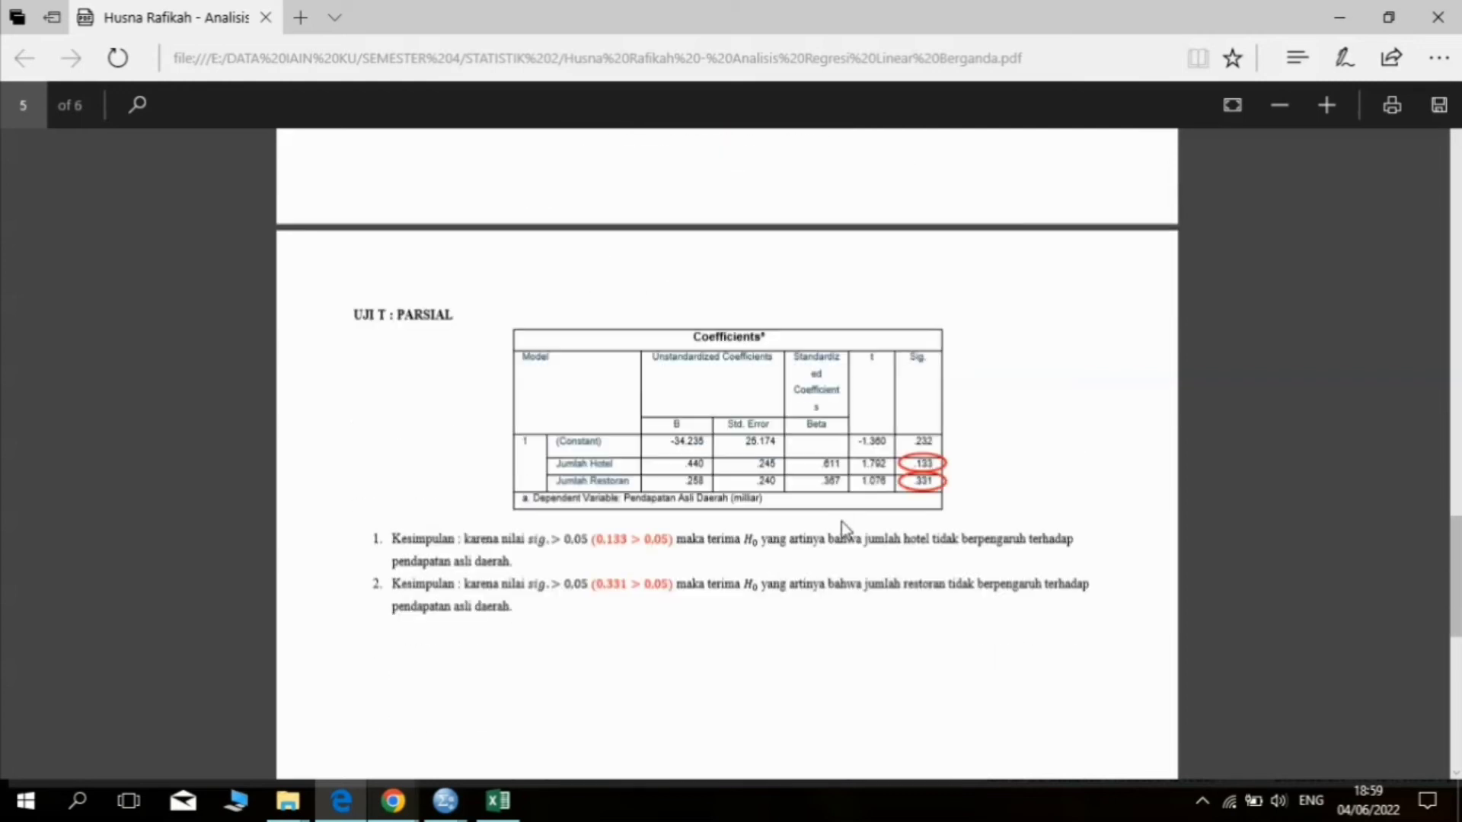
{"action": "scroll", "coordinate": [845, 529], "scroll_direction": "down", "scroll_amount": 1}
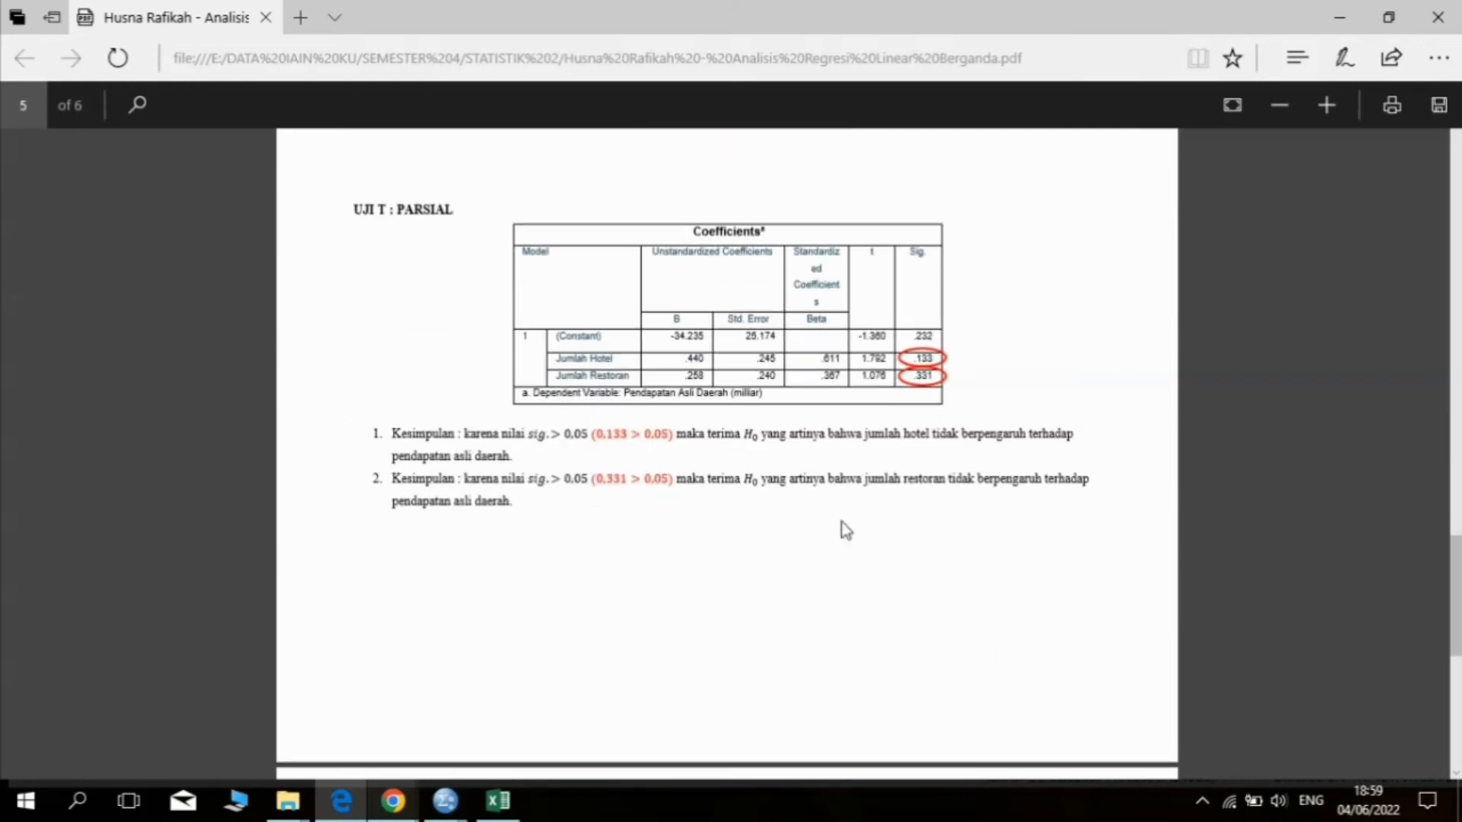